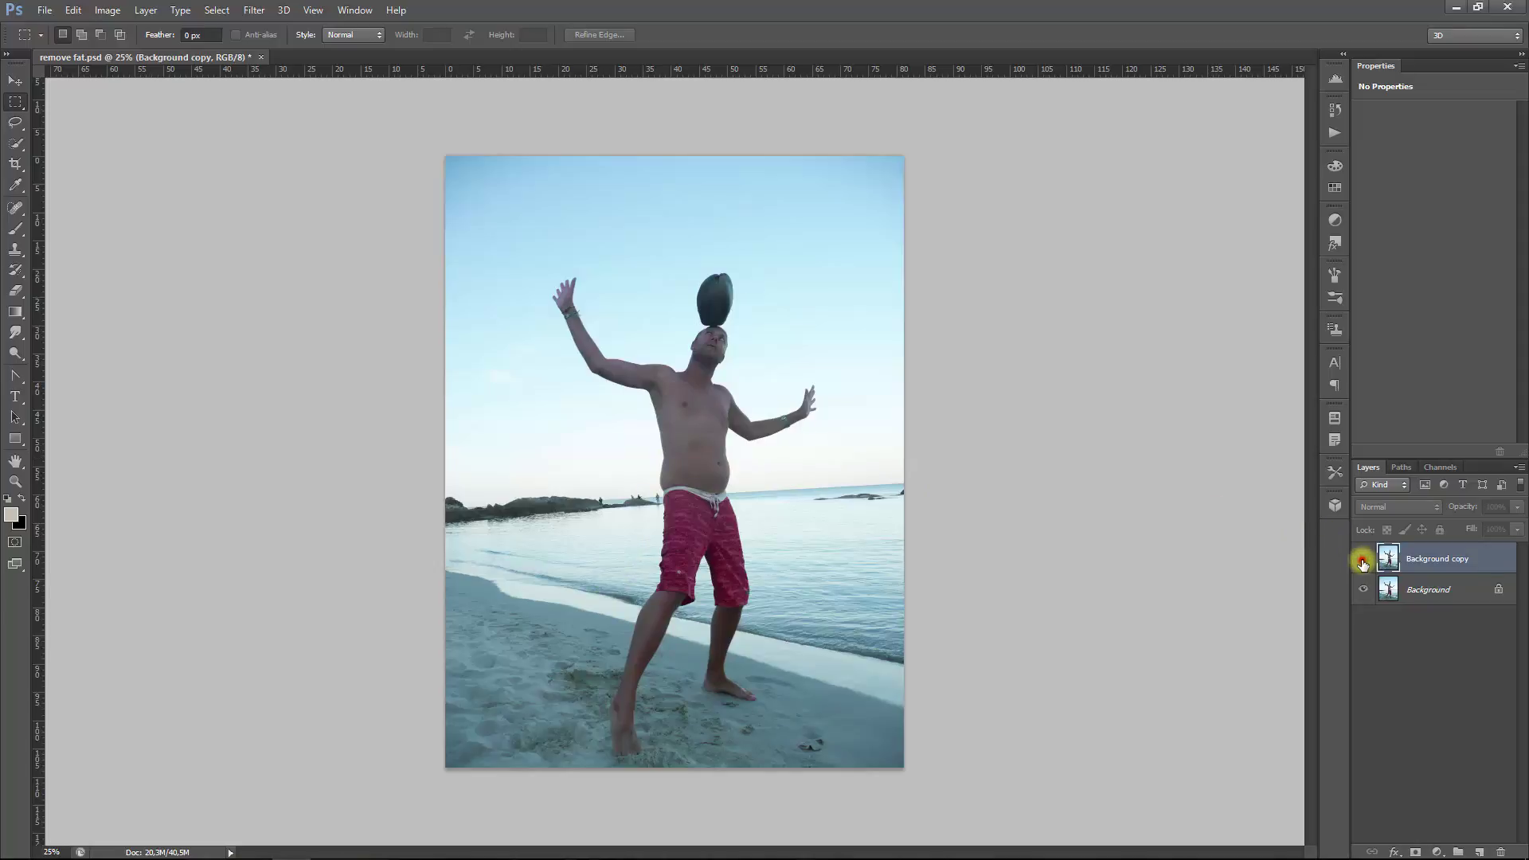
Step: Toggle the Background copy's visibility to compare the slimmed belly with the original
{"action": "left_click", "coordinate": [1364, 560]}
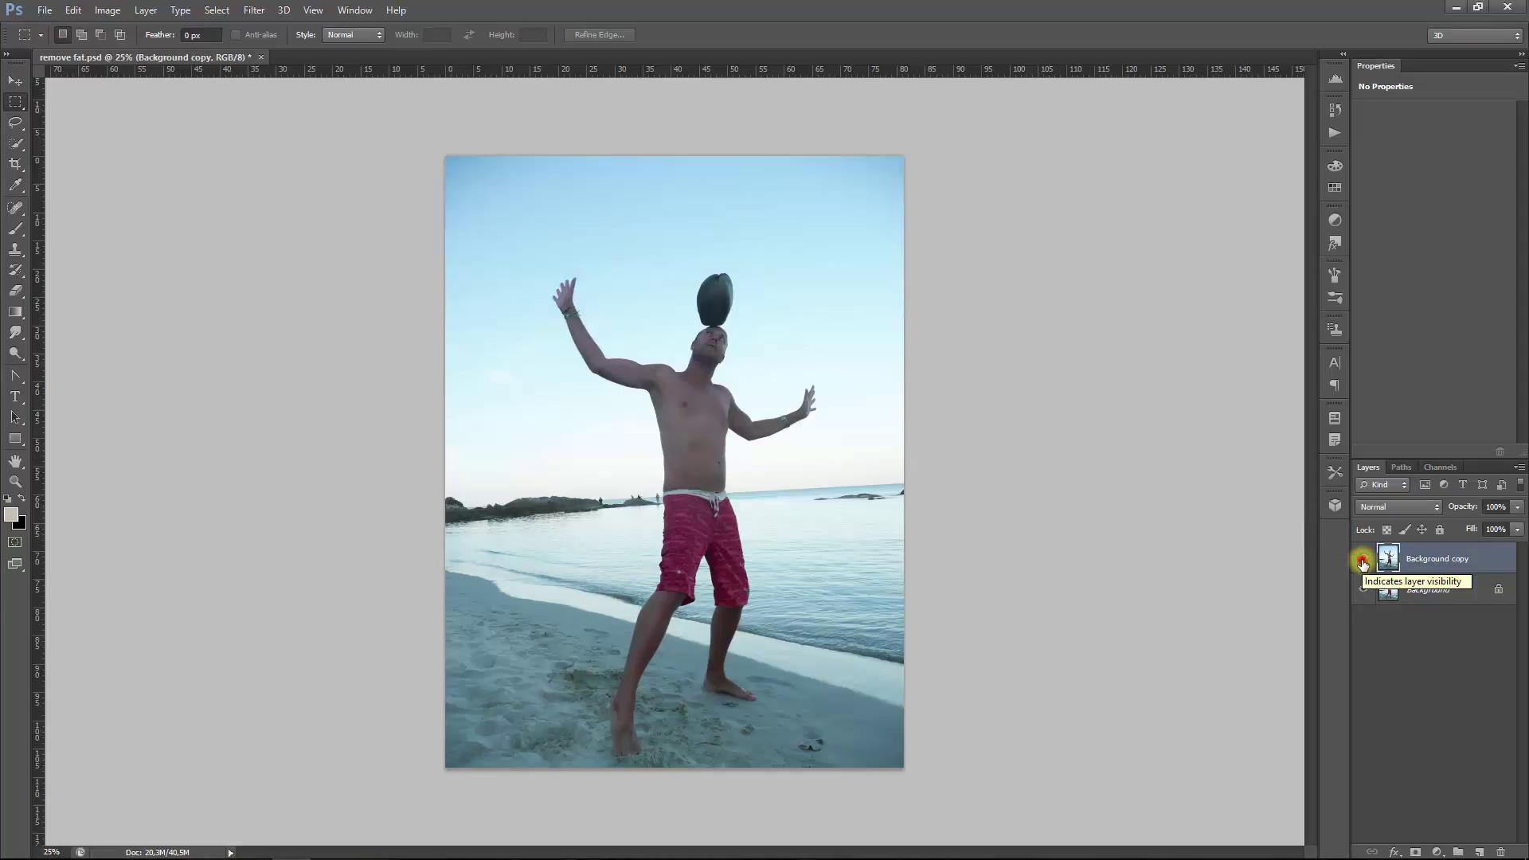
{"action": "left_click", "coordinate": [1364, 563]}
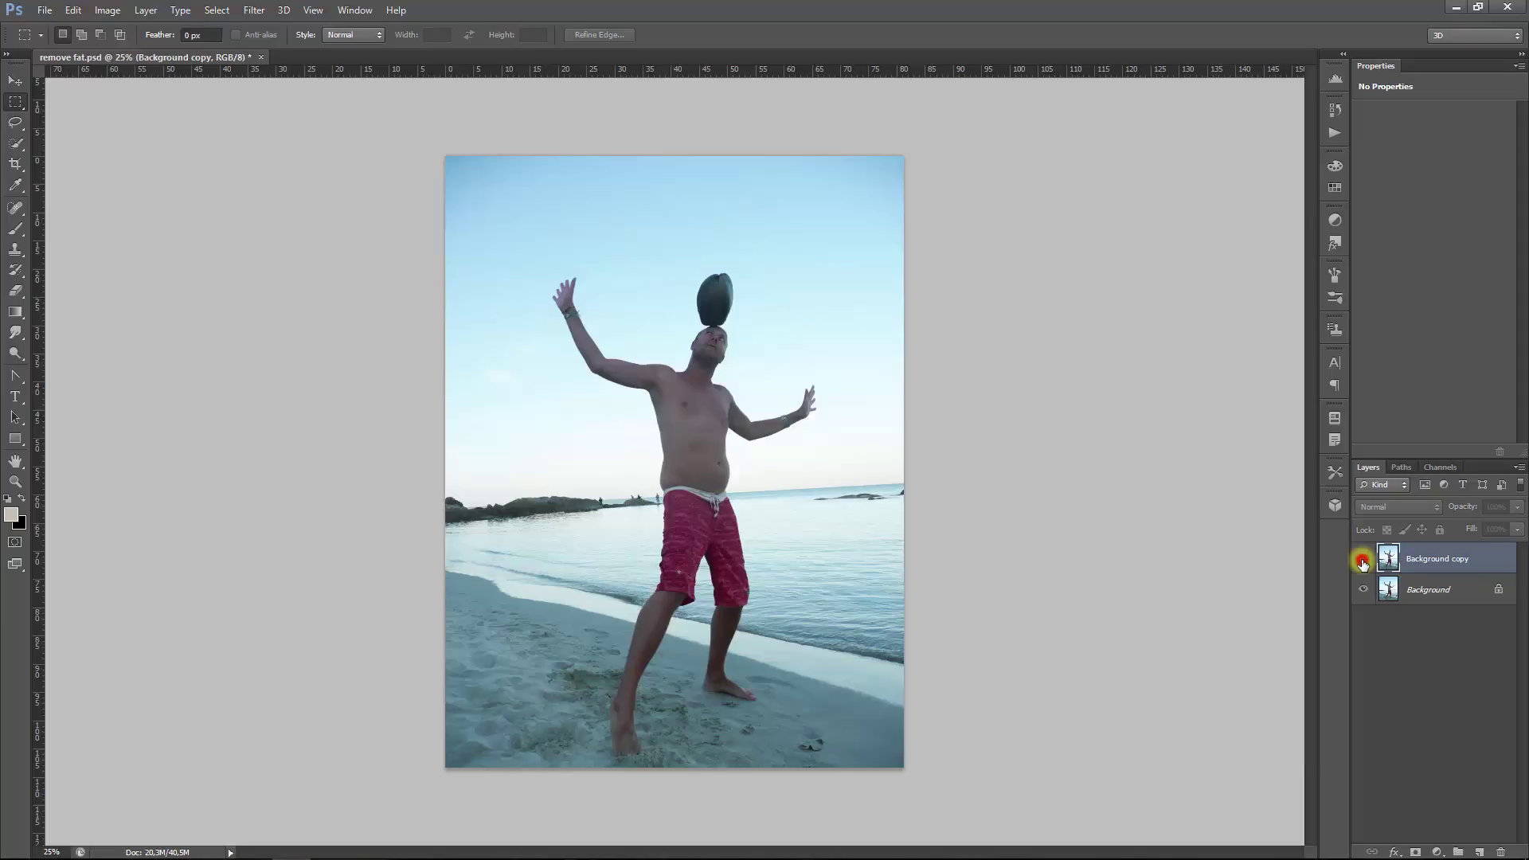
{"action": "left_click", "coordinate": [1363, 562]}
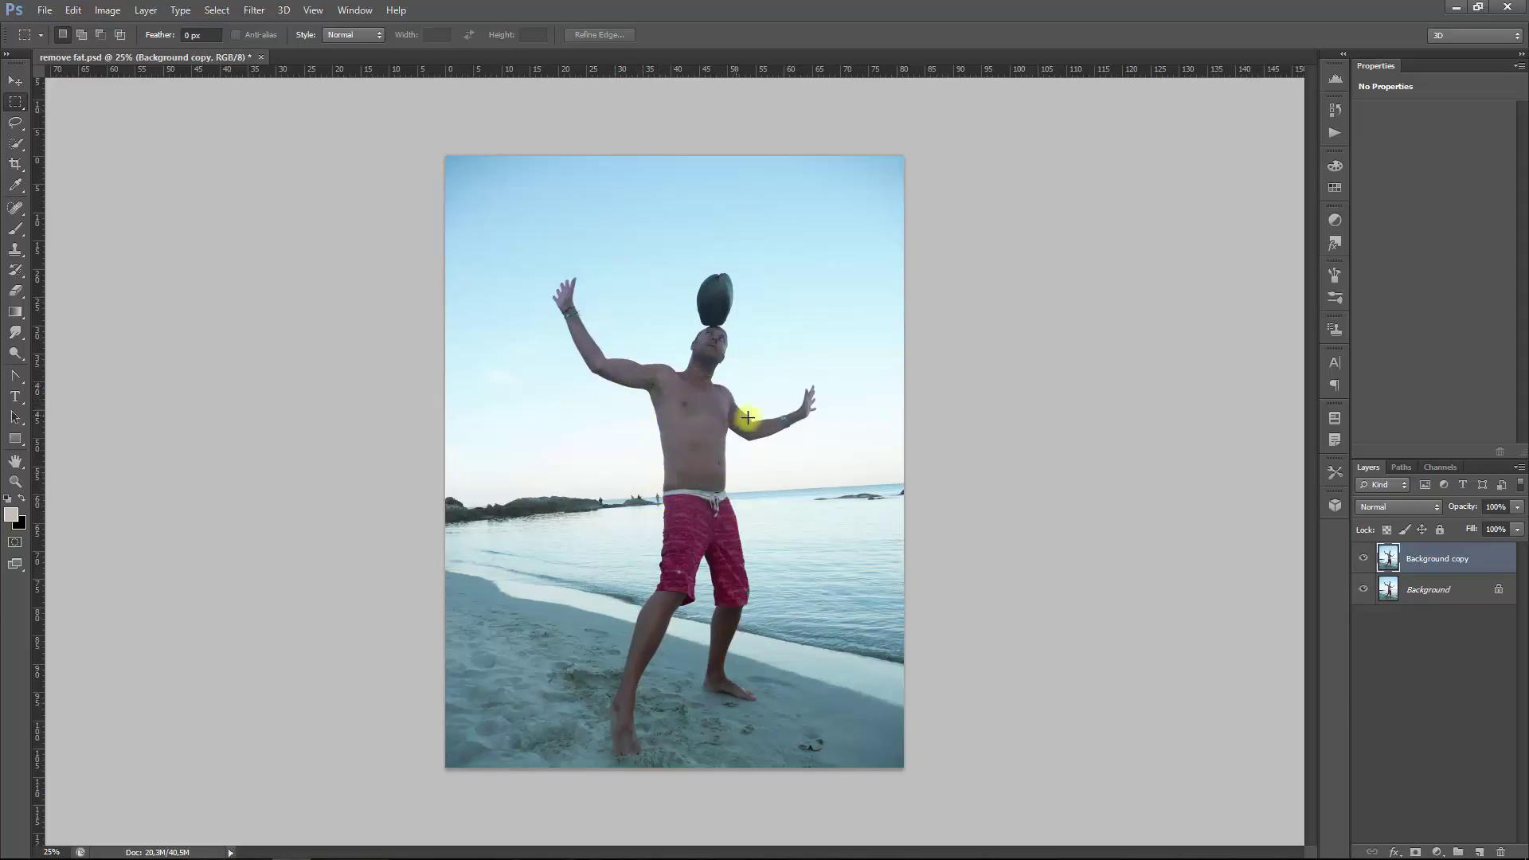
{"action": "left_click", "coordinate": [1363, 559]}
{"action": "left_click", "coordinate": [1365, 562]}
Step: Delete the edited Background copy and duplicate the Background layer into a fresh copy
{"action": "left_click", "coordinate": [1365, 562]}
{"action": "left_click_drag", "start_coordinate": [1457, 556], "coordinate": [1499, 850]}
{"action": "left_click_drag", "start_coordinate": [1422, 557], "coordinate": [1480, 853]}
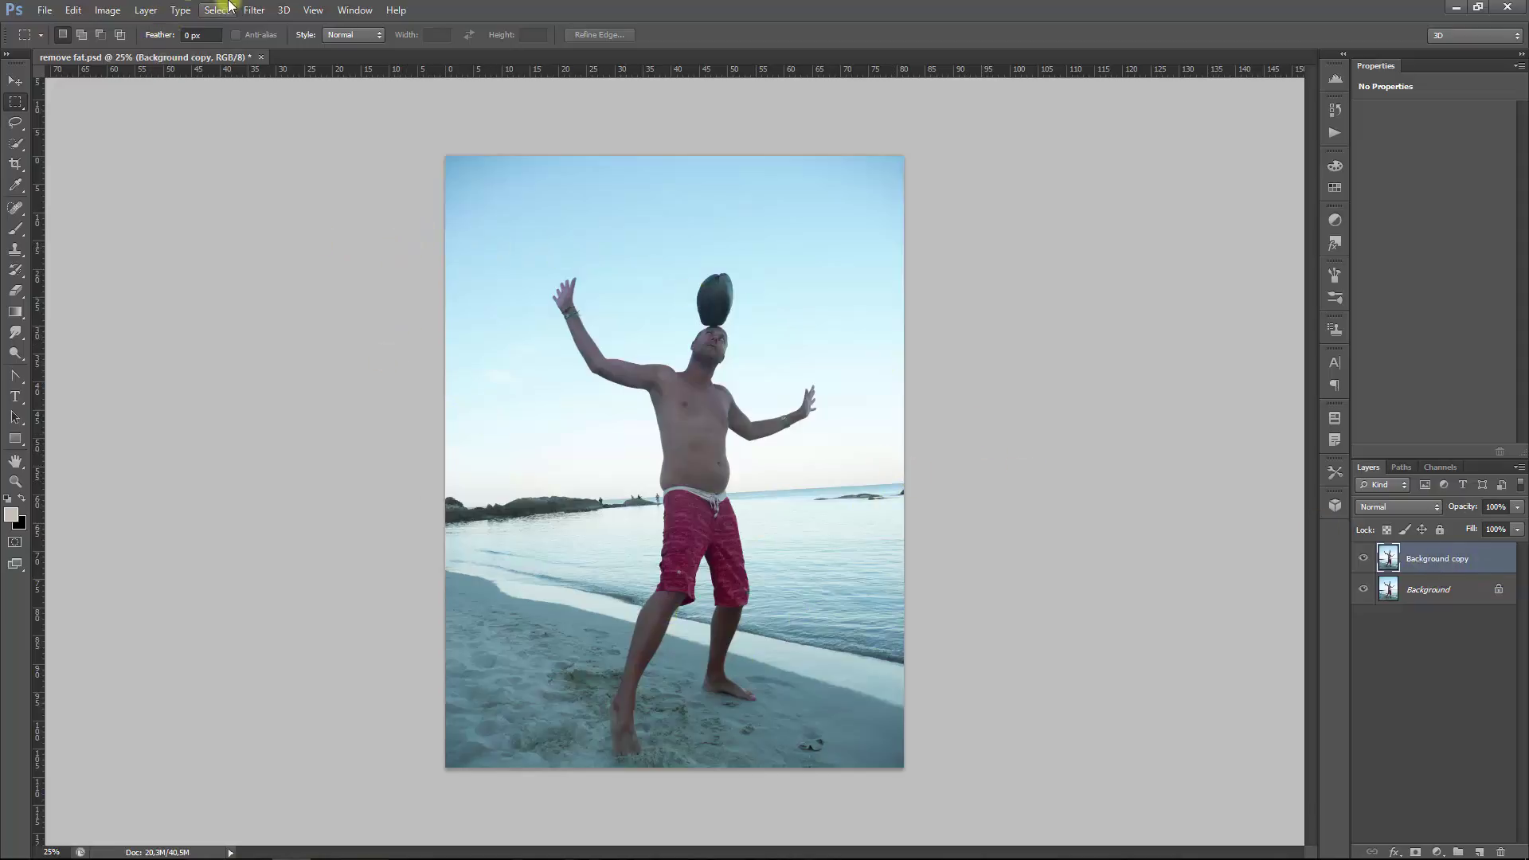
Step: Open Filter > Liquify on the Background copy and try Forward Warp strokes on the waist
{"action": "left_click", "coordinate": [252, 11]}
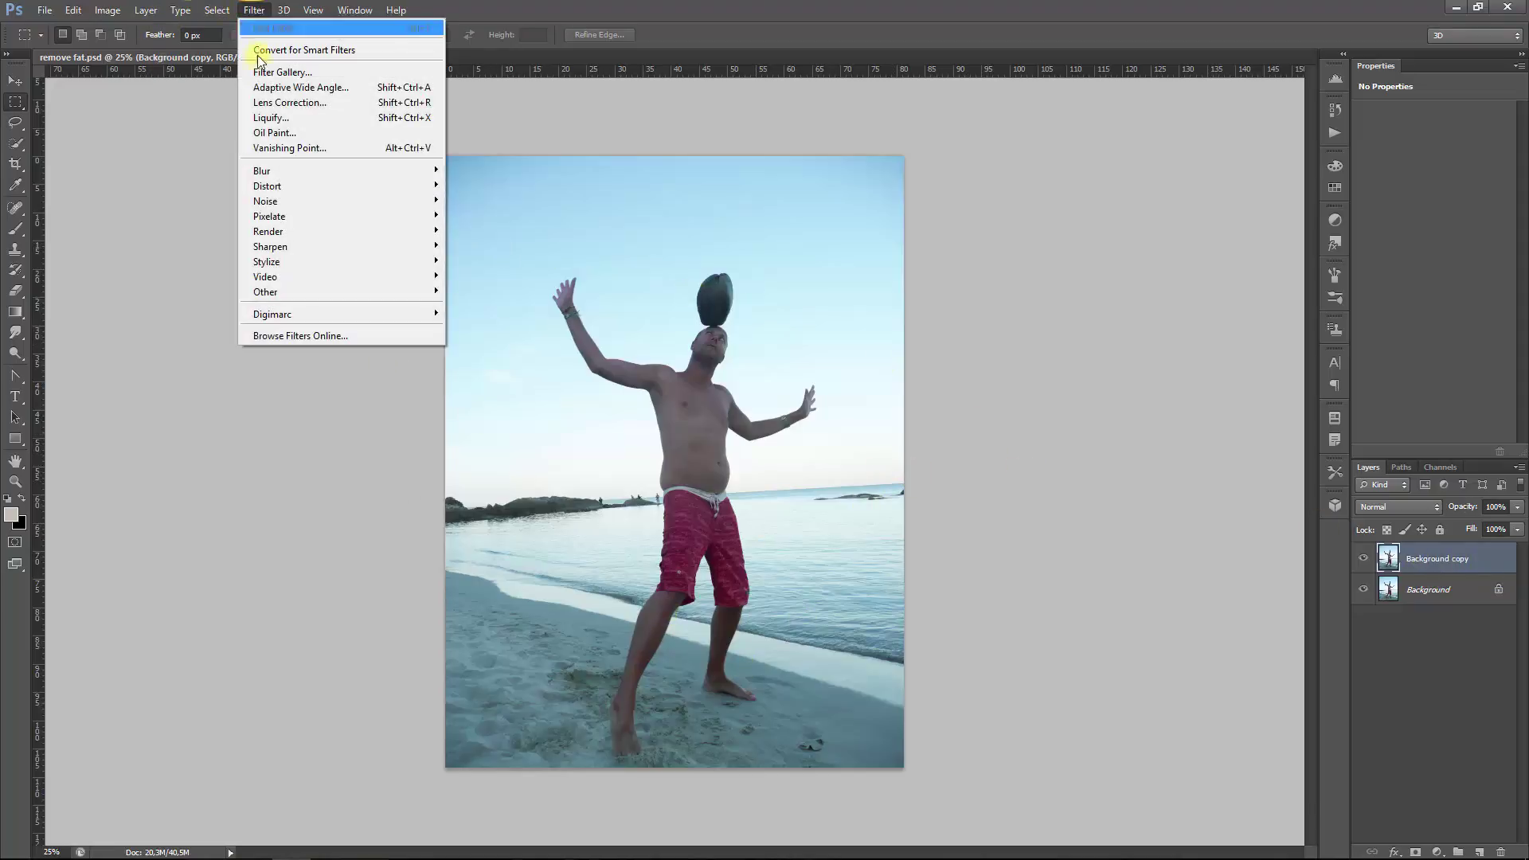
{"action": "left_click", "coordinate": [282, 118]}
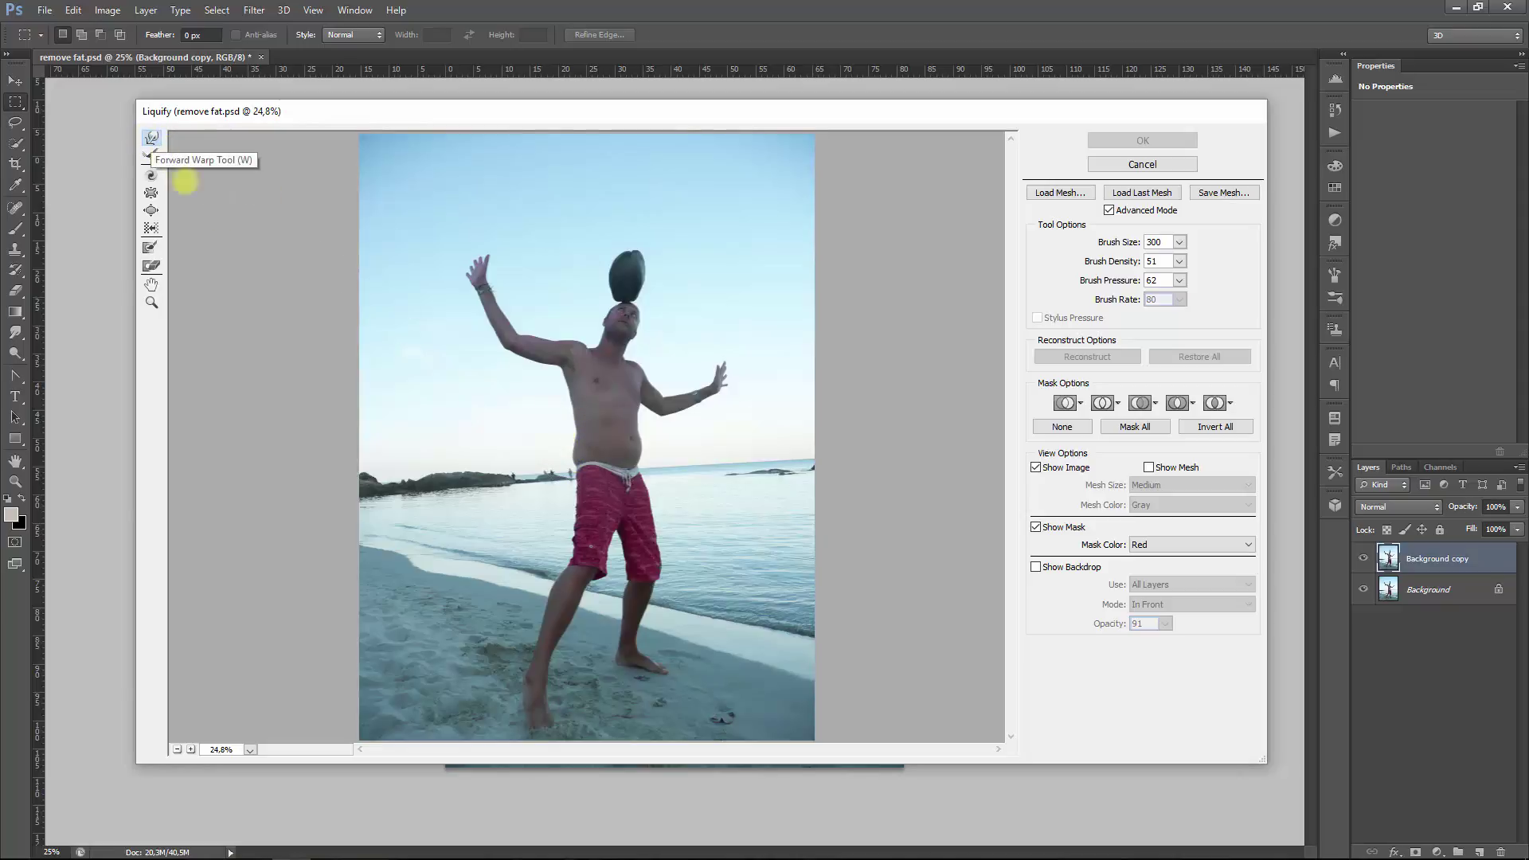
{"action": "left_click_drag", "start_coordinate": [556, 438], "coordinate": [596, 443]}
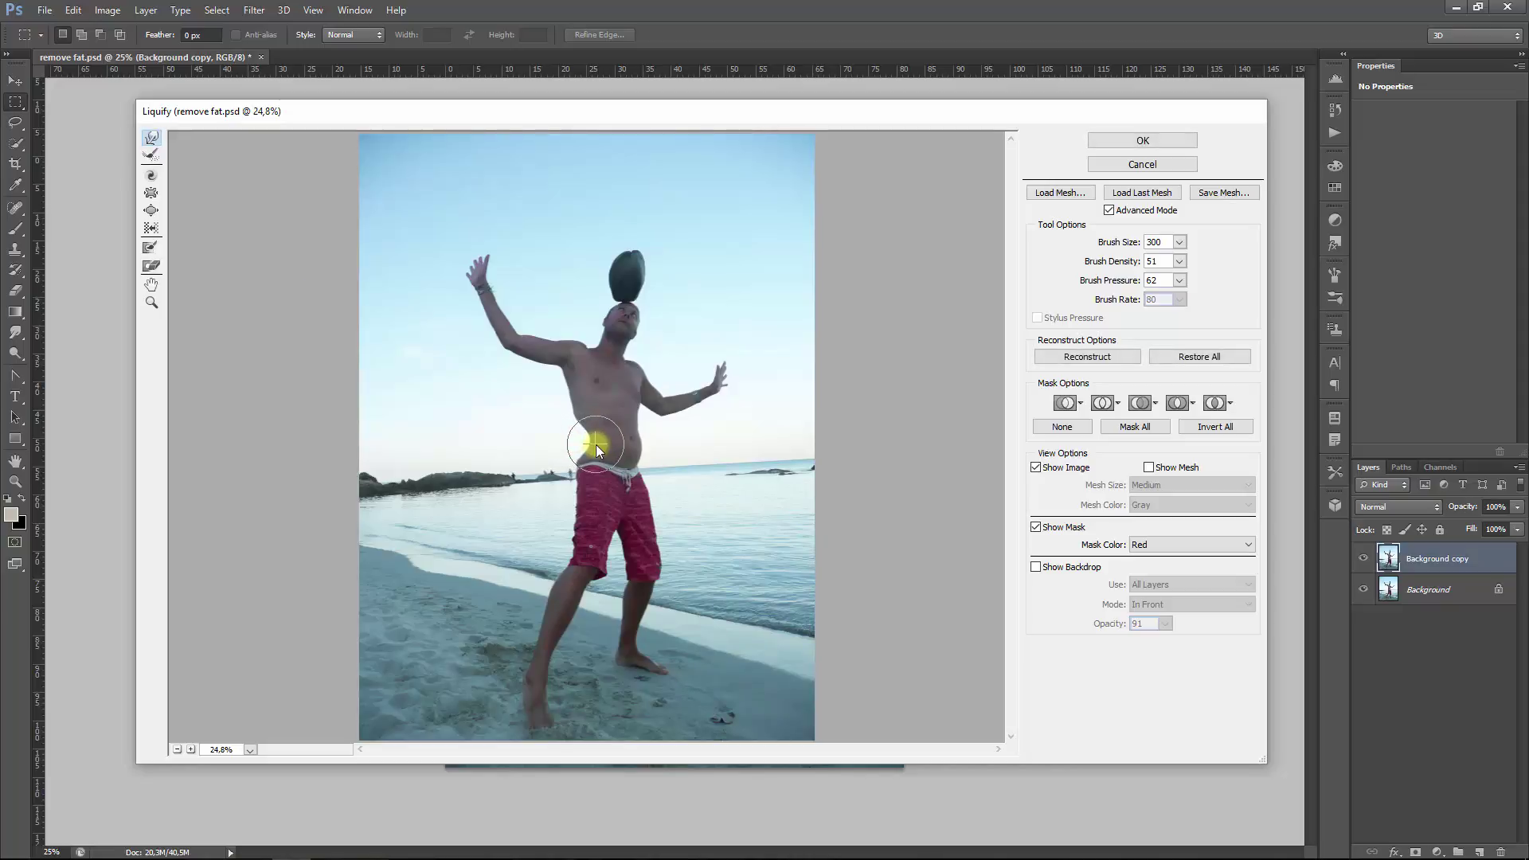
{"action": "mouse_move", "coordinate": [596, 444]}
{"action": "left_mouse_down"}
{"action": "mouse_move", "coordinate": [550, 449]}
{"action": "mouse_move", "coordinate": [638, 410]}
{"action": "mouse_move", "coordinate": [617, 435]}
{"action": "left_mouse_up"}
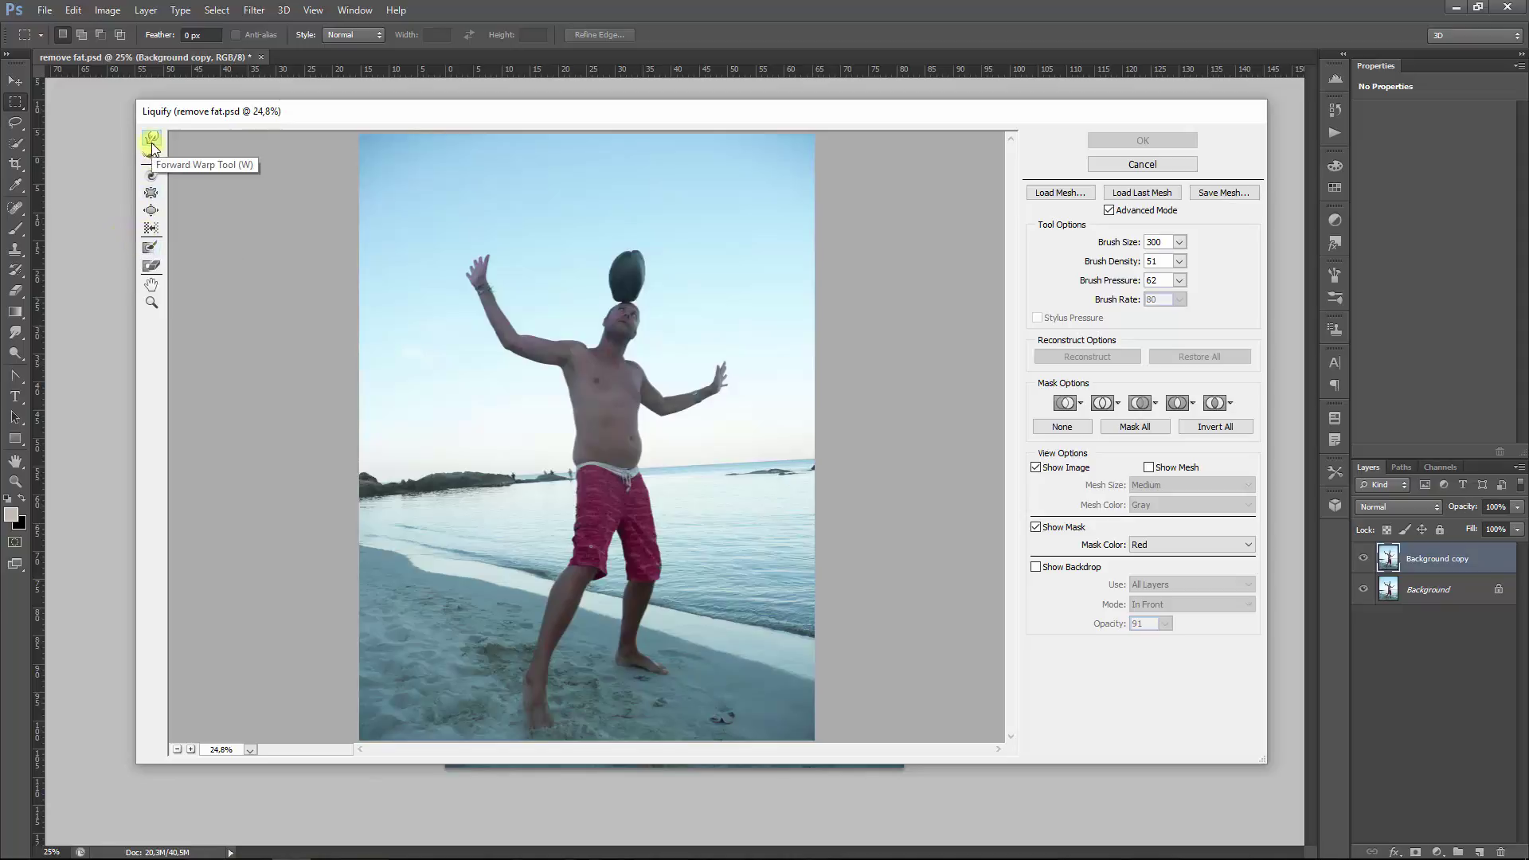
{"action": "left_click", "coordinate": [567, 460]}
{"action": "mouse_move", "coordinate": [567, 460]}
{"action": "left_mouse_down"}
{"action": "mouse_move", "coordinate": [536, 488]}
{"action": "mouse_move", "coordinate": [563, 481]}
{"action": "mouse_move", "coordinate": [505, 474]}
{"action": "left_mouse_up"}
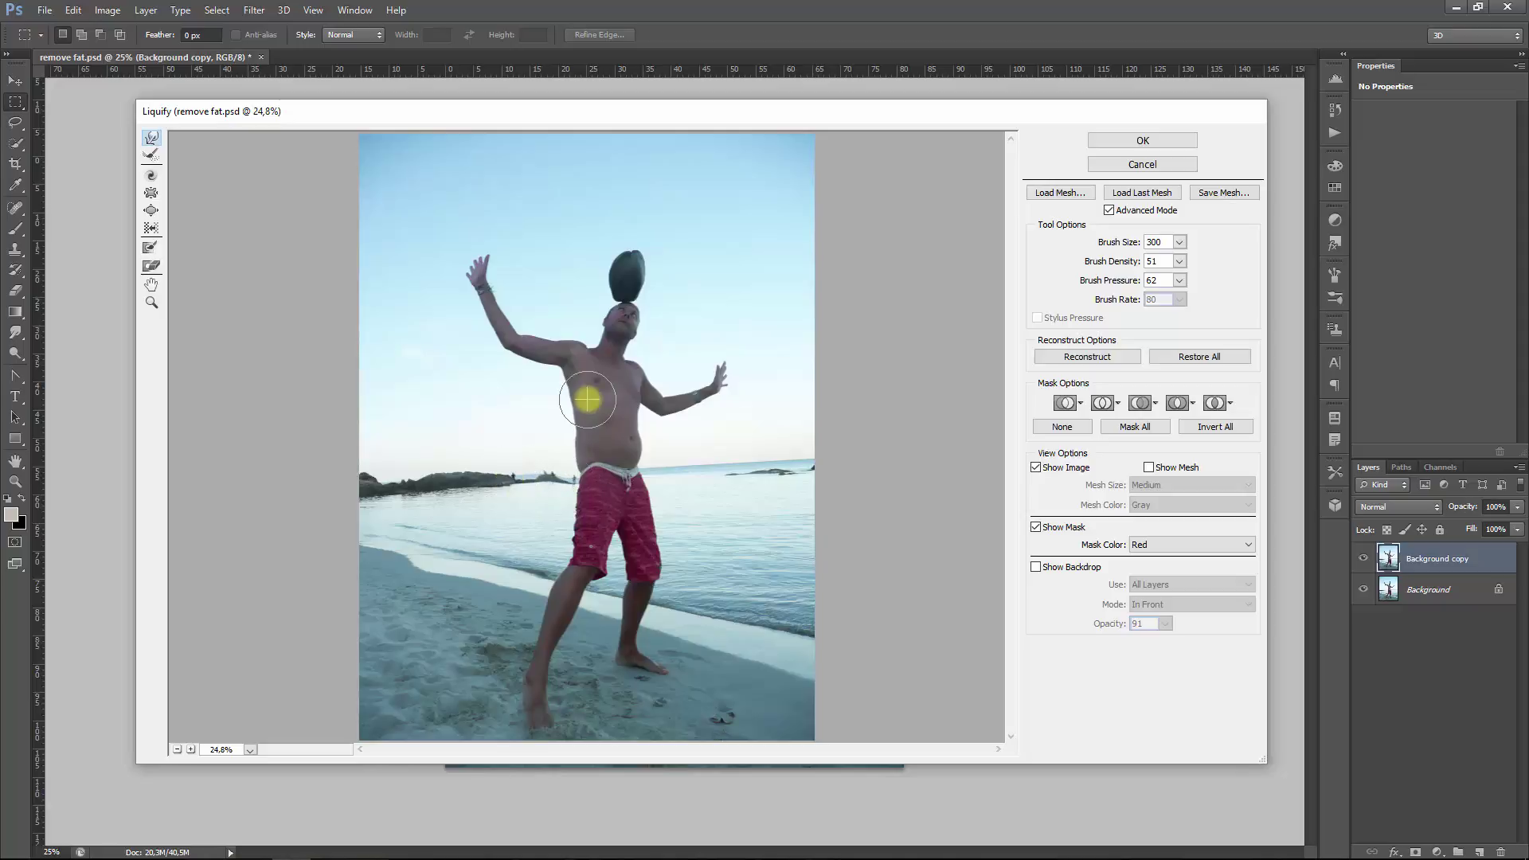
{"action": "mouse_move", "coordinate": [587, 398]}
{"action": "left_mouse_down"}
{"action": "mouse_move", "coordinate": [562, 482]}
{"action": "mouse_move", "coordinate": [590, 483]}
{"action": "mouse_move", "coordinate": [483, 474]}
{"action": "mouse_move", "coordinate": [555, 473]}
{"action": "mouse_move", "coordinate": [295, 409]}
{"action": "mouse_move", "coordinate": [121, 236]}
{"action": "left_mouse_up"}
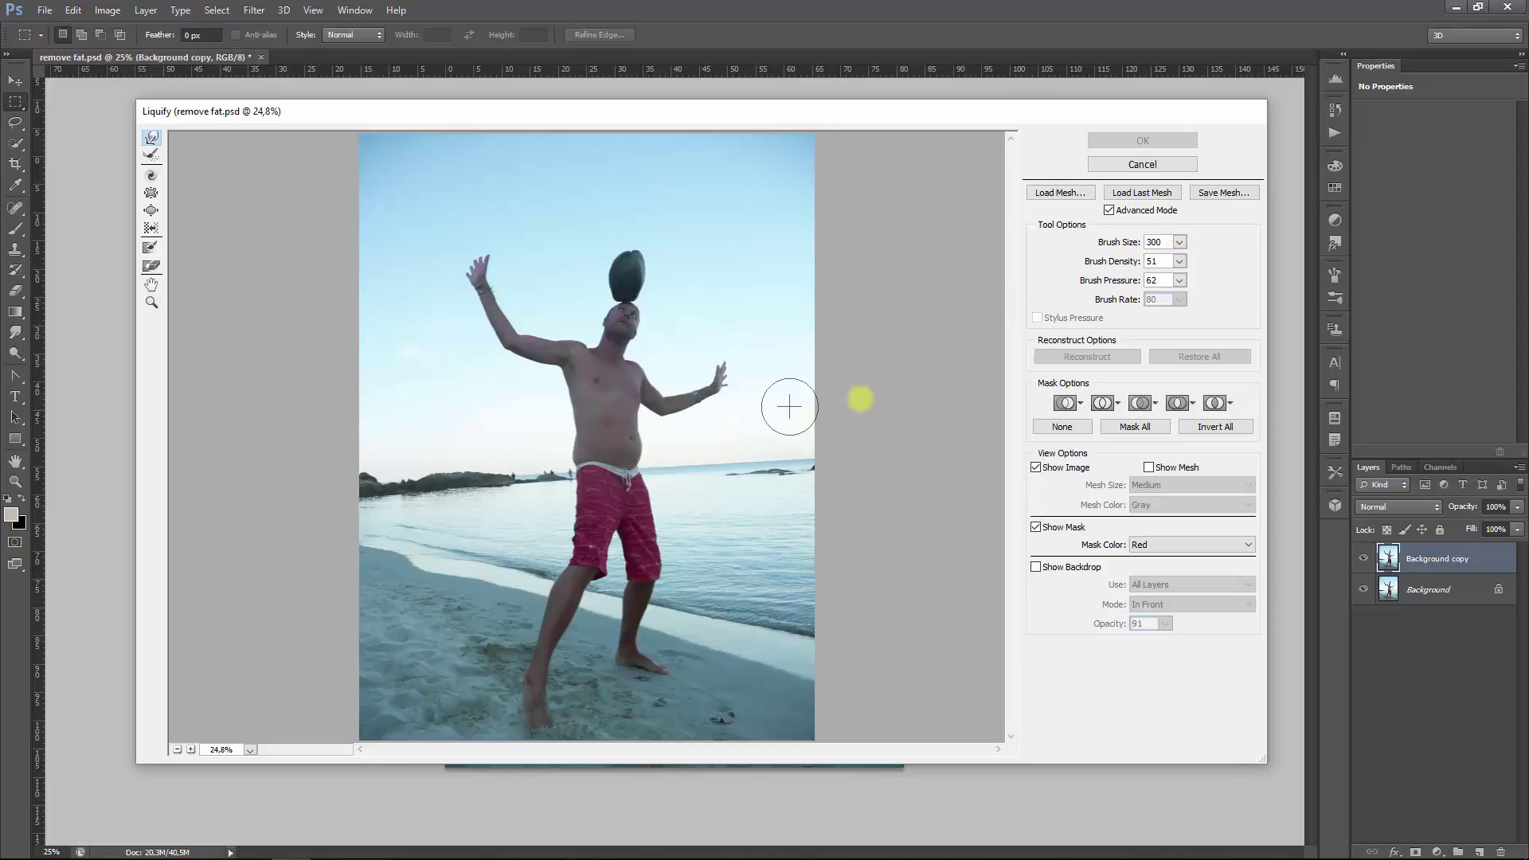
Step: Shrink the warp brush to size 151, undo a test belly stroke, and set pressure to 96
{"action": "left_click", "coordinate": [1182, 243]}
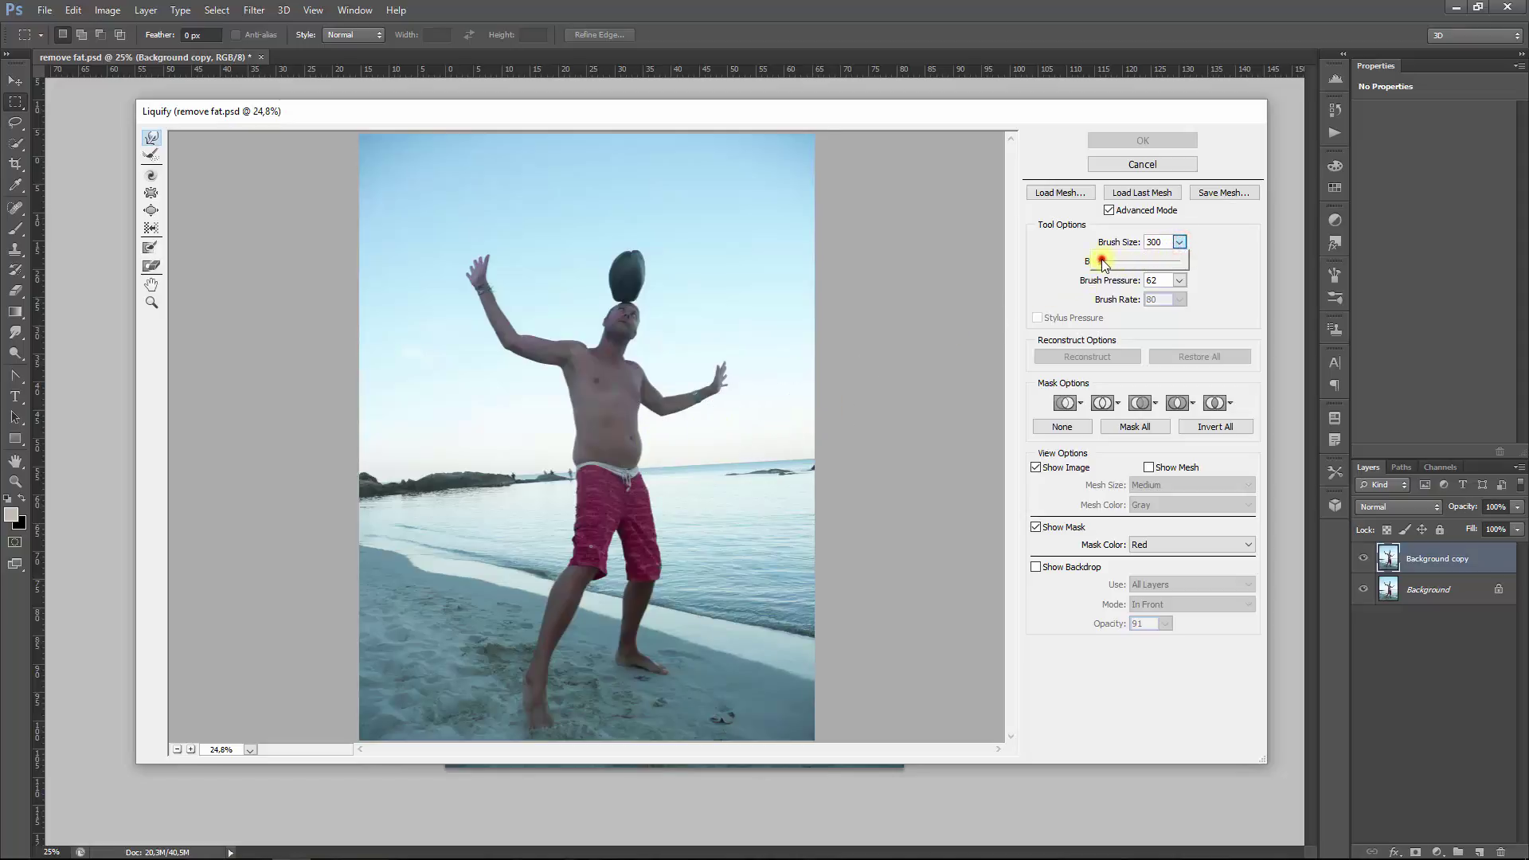
{"action": "left_click_drag", "start_coordinate": [1103, 260], "coordinate": [1102, 259]}
{"action": "left_click", "coordinate": [660, 447]}
{"action": "left_click_drag", "start_coordinate": [639, 444], "coordinate": [631, 438]}
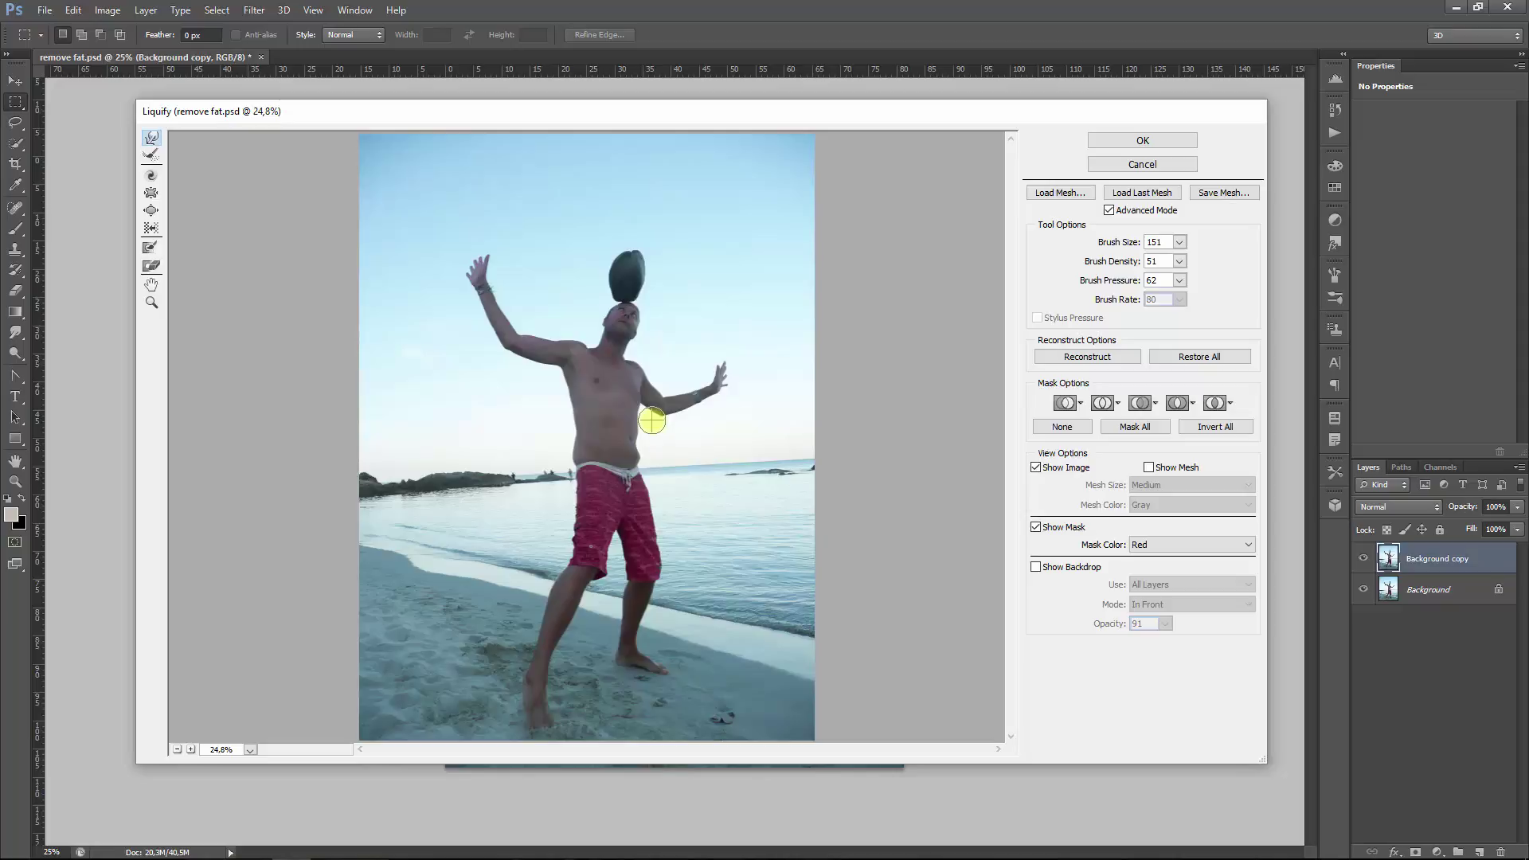
{"action": "key", "text": "ctrl+z"}
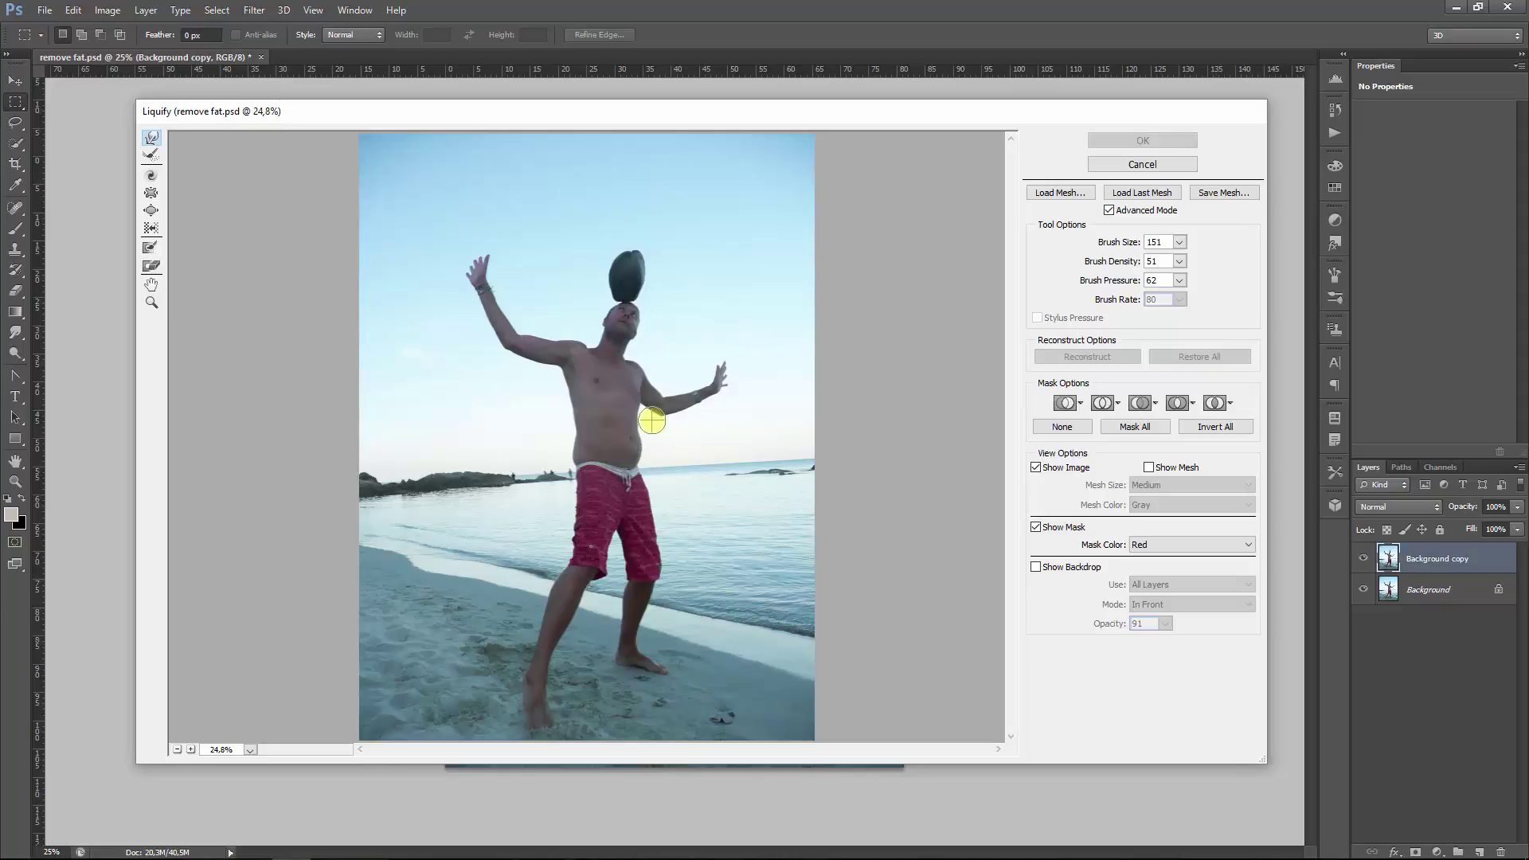
{"action": "left_click", "coordinate": [1179, 280]}
{"action": "left_click", "coordinate": [1180, 280]}
Step: Zoom the preview to 66.7% and set the Freeze Mask Tool's brush density to 100
{"action": "key", "text": "ctrl+plus"}
{"action": "key", "text": "ctrl+plus"}
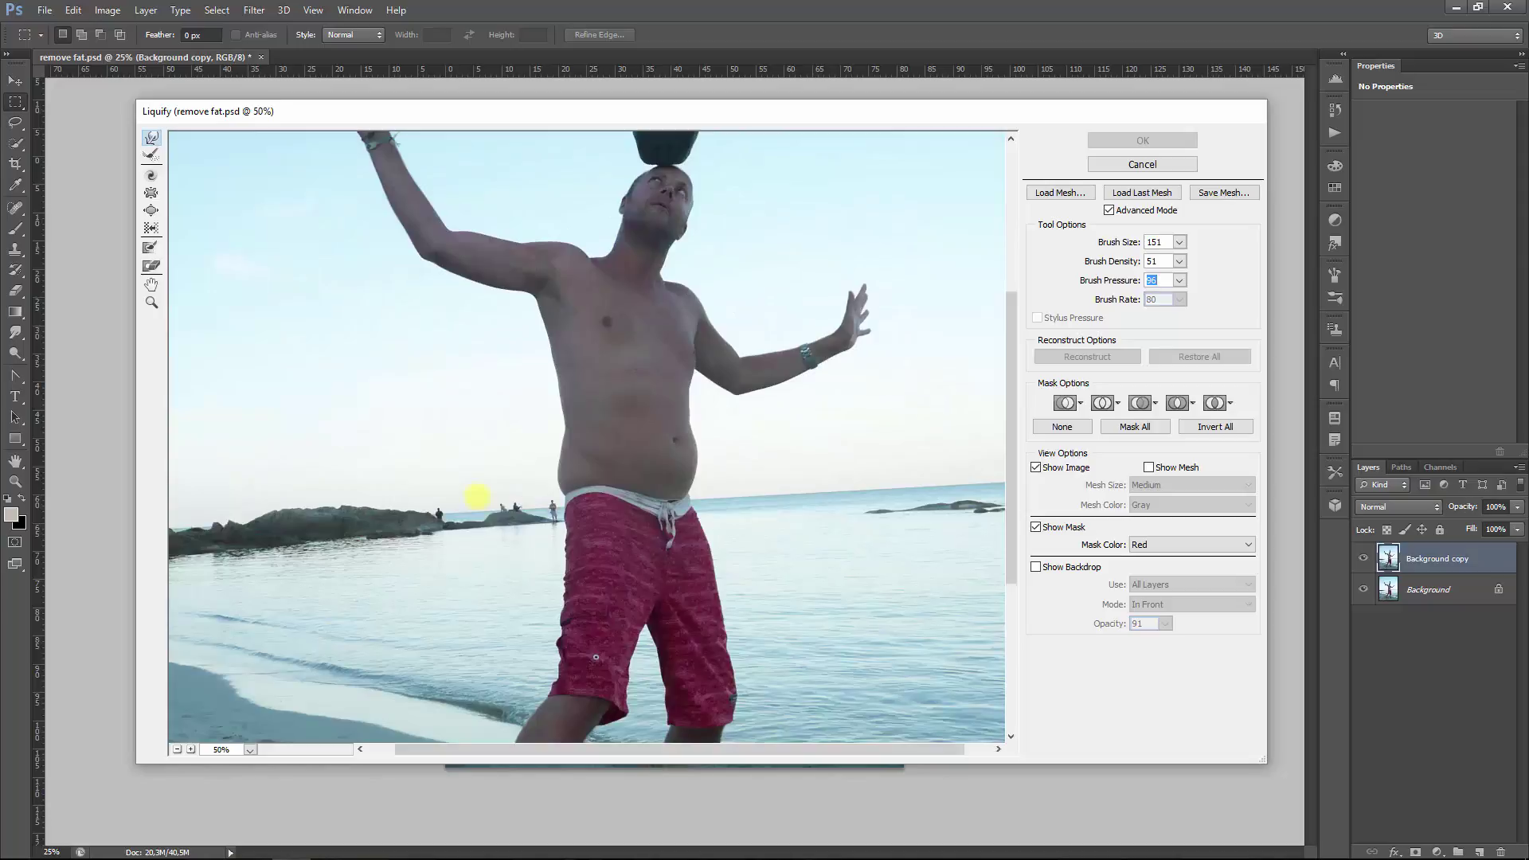
{"action": "key", "text": "ctrl+plus"}
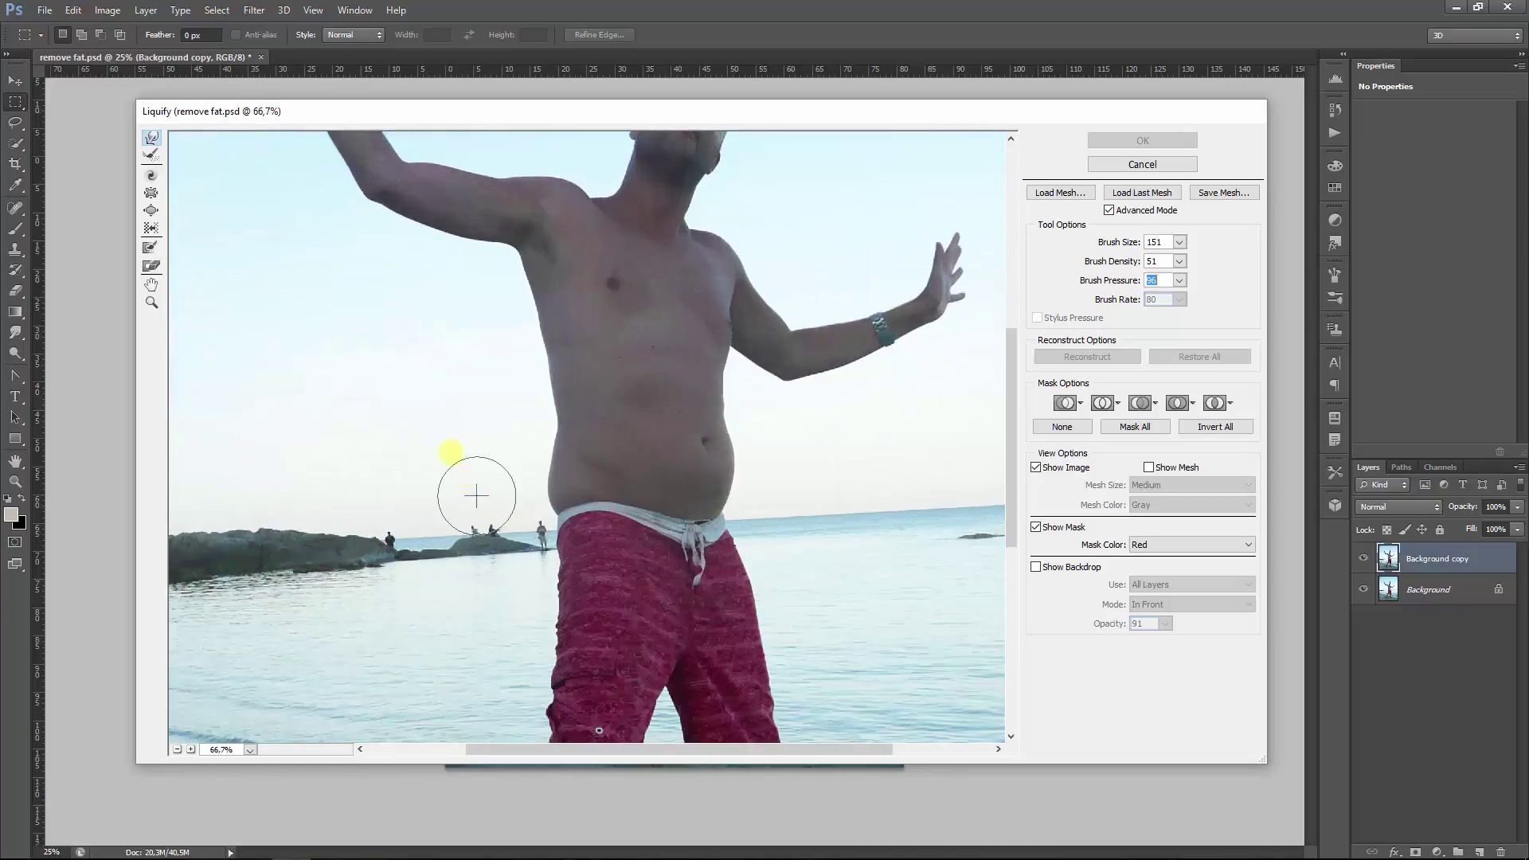
{"action": "left_click", "coordinate": [150, 247]}
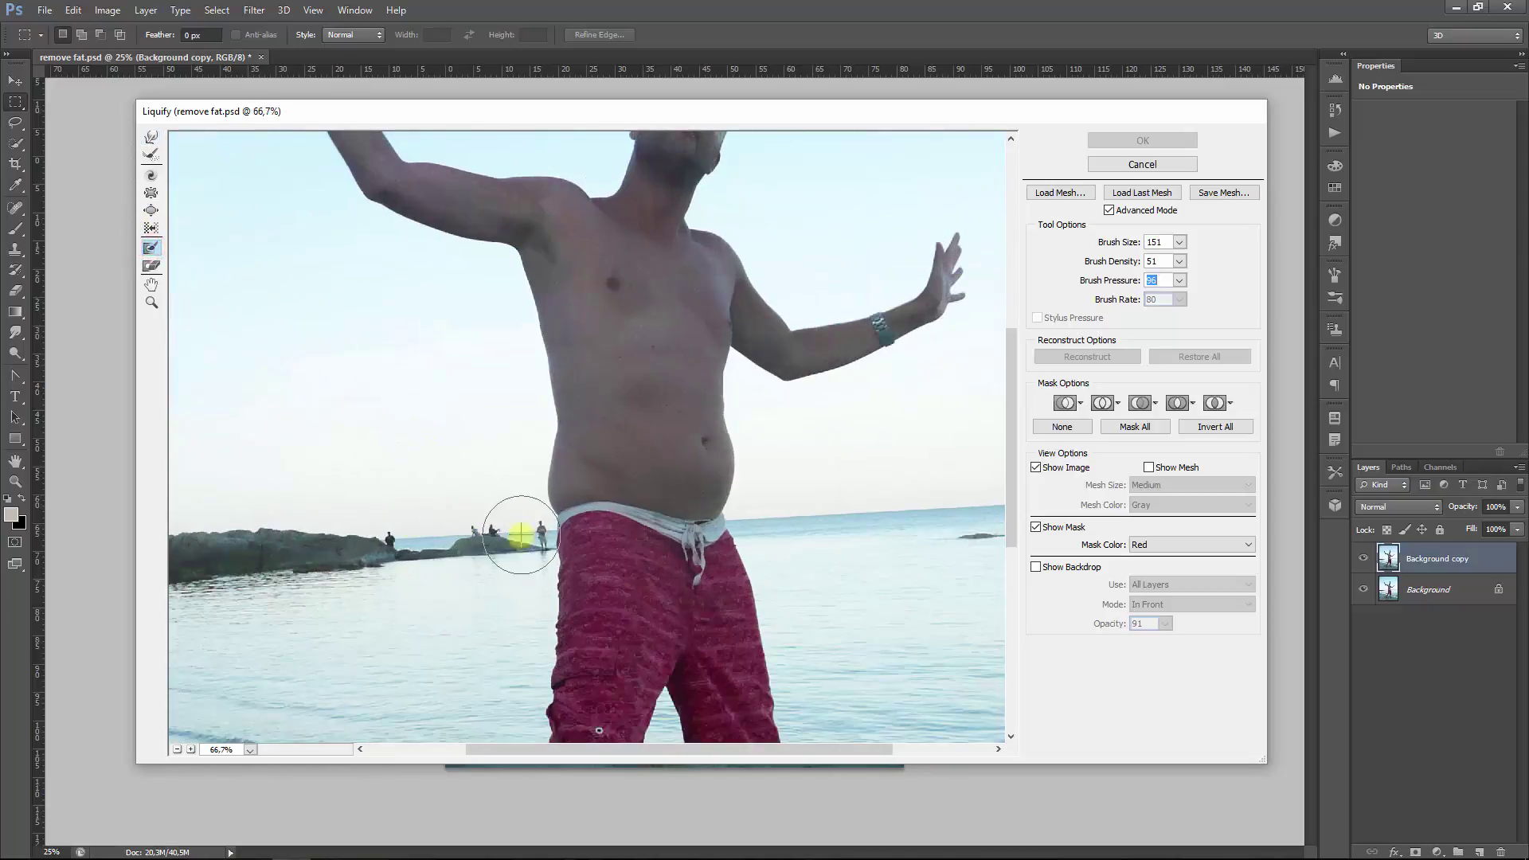
{"action": "left_click", "coordinate": [1179, 261]}
{"action": "left_click_drag", "start_coordinate": [1140, 279], "coordinate": [1192, 289]}
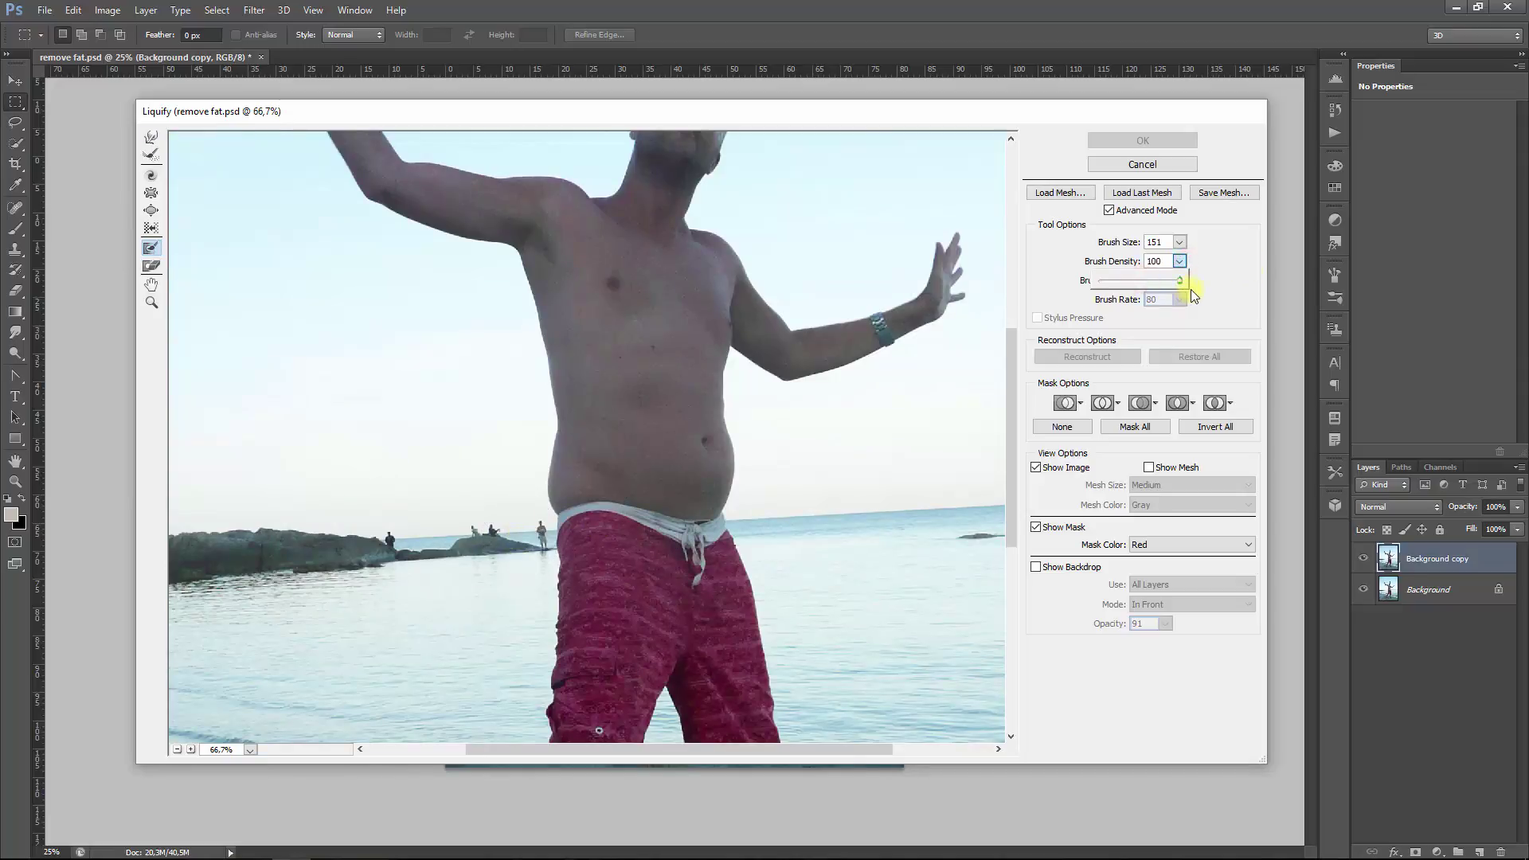
{"action": "left_click", "coordinate": [519, 529]}
Step: Freeze the rocks and horizon on both sides of the waist, shrinking the brush to 60
{"action": "left_click", "coordinate": [518, 530]}
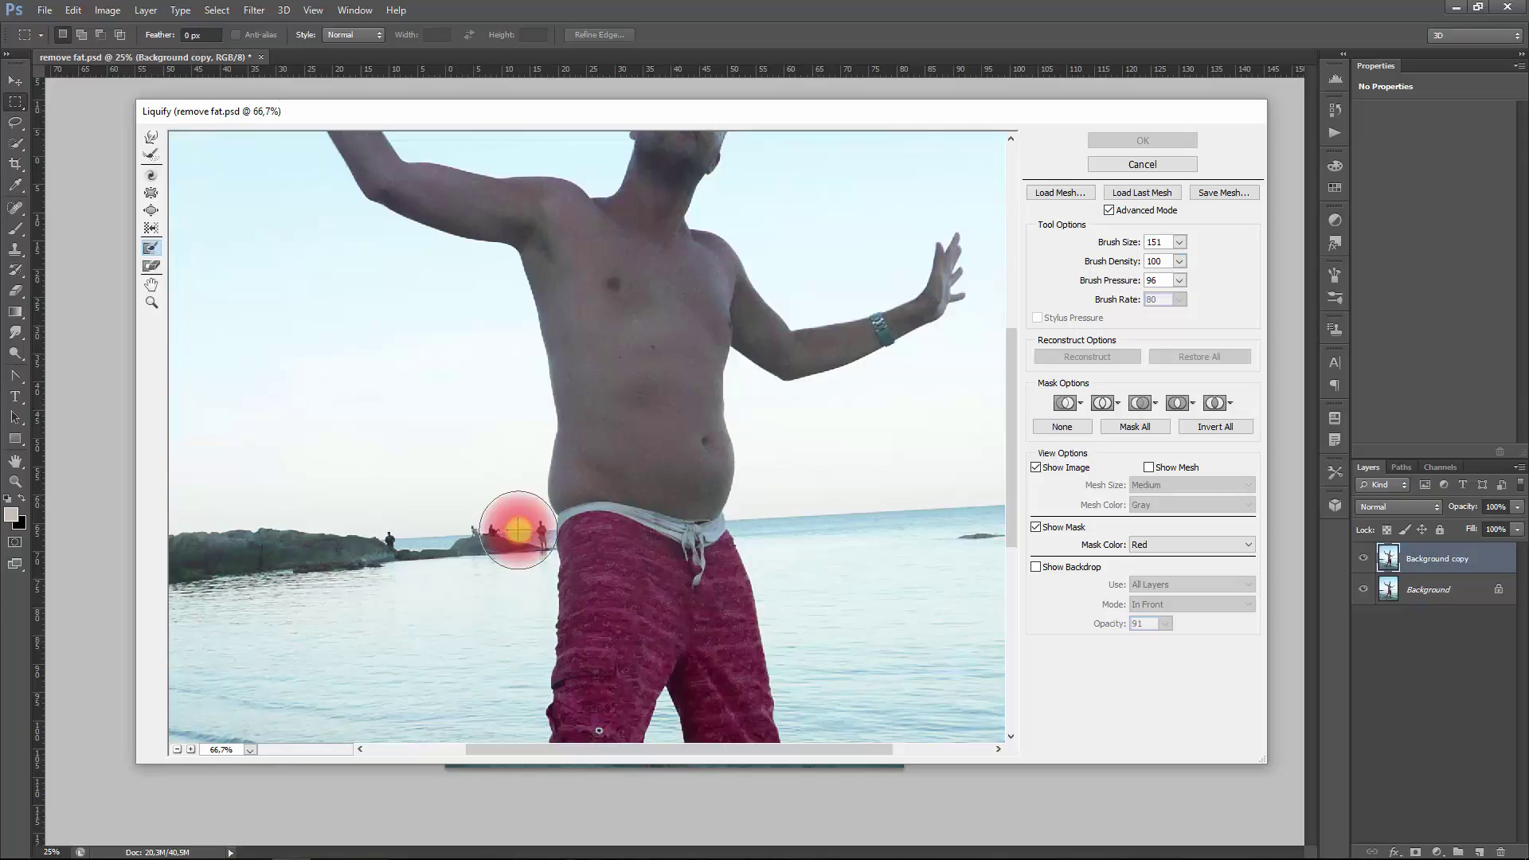
{"action": "left_click", "coordinate": [519, 530]}
{"action": "mouse_move", "coordinate": [519, 529]}
{"action": "left_mouse_down"}
{"action": "mouse_move", "coordinate": [390, 545]}
{"action": "mouse_move", "coordinate": [199, 536]}
{"action": "mouse_move", "coordinate": [181, 549]}
{"action": "left_mouse_up"}
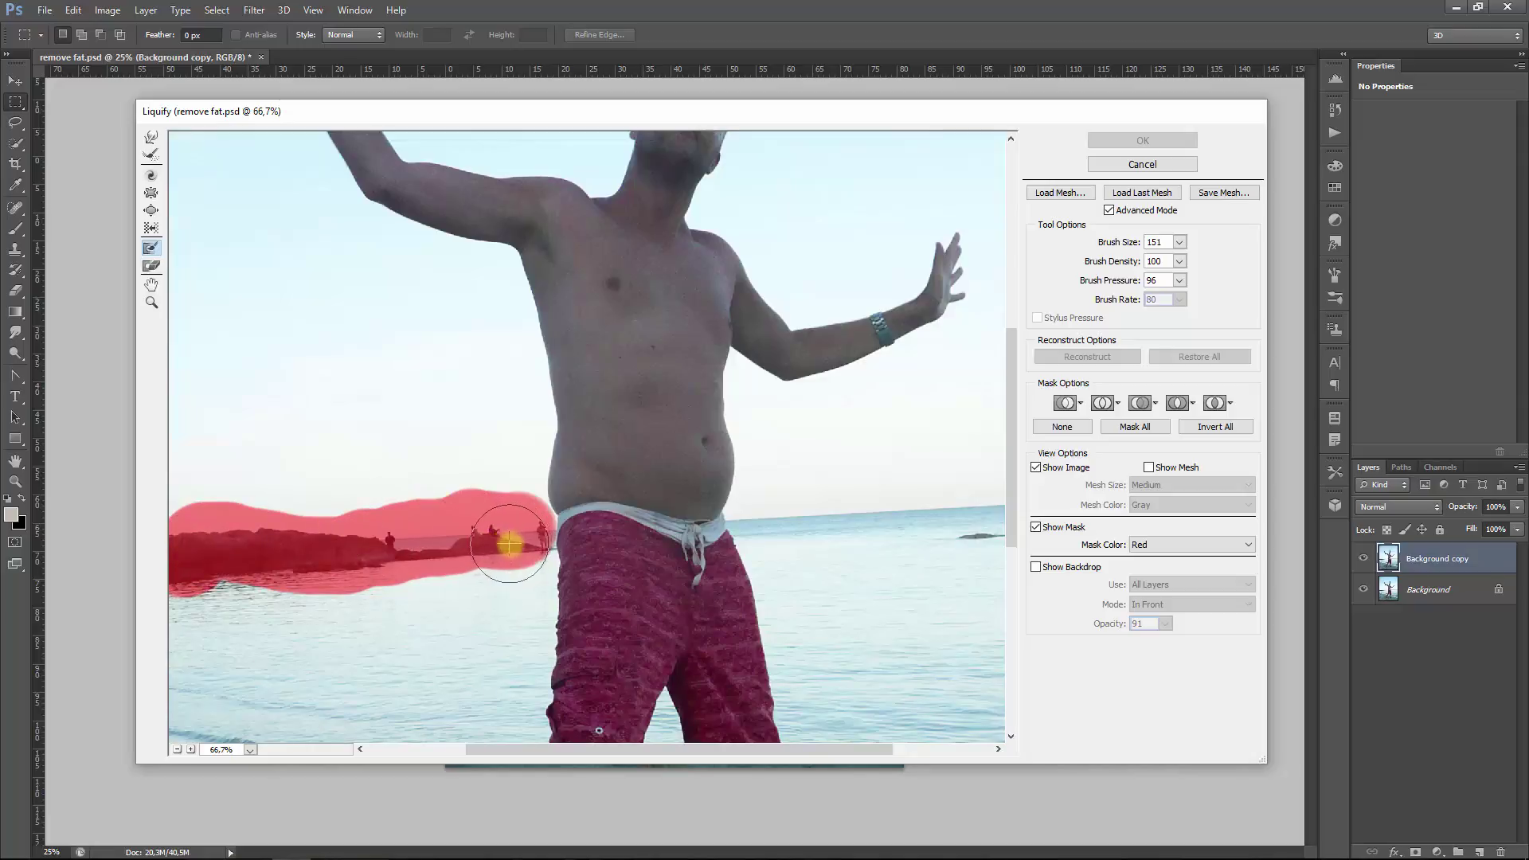
{"action": "left_click_drag", "start_coordinate": [514, 550], "coordinate": [518, 559]}
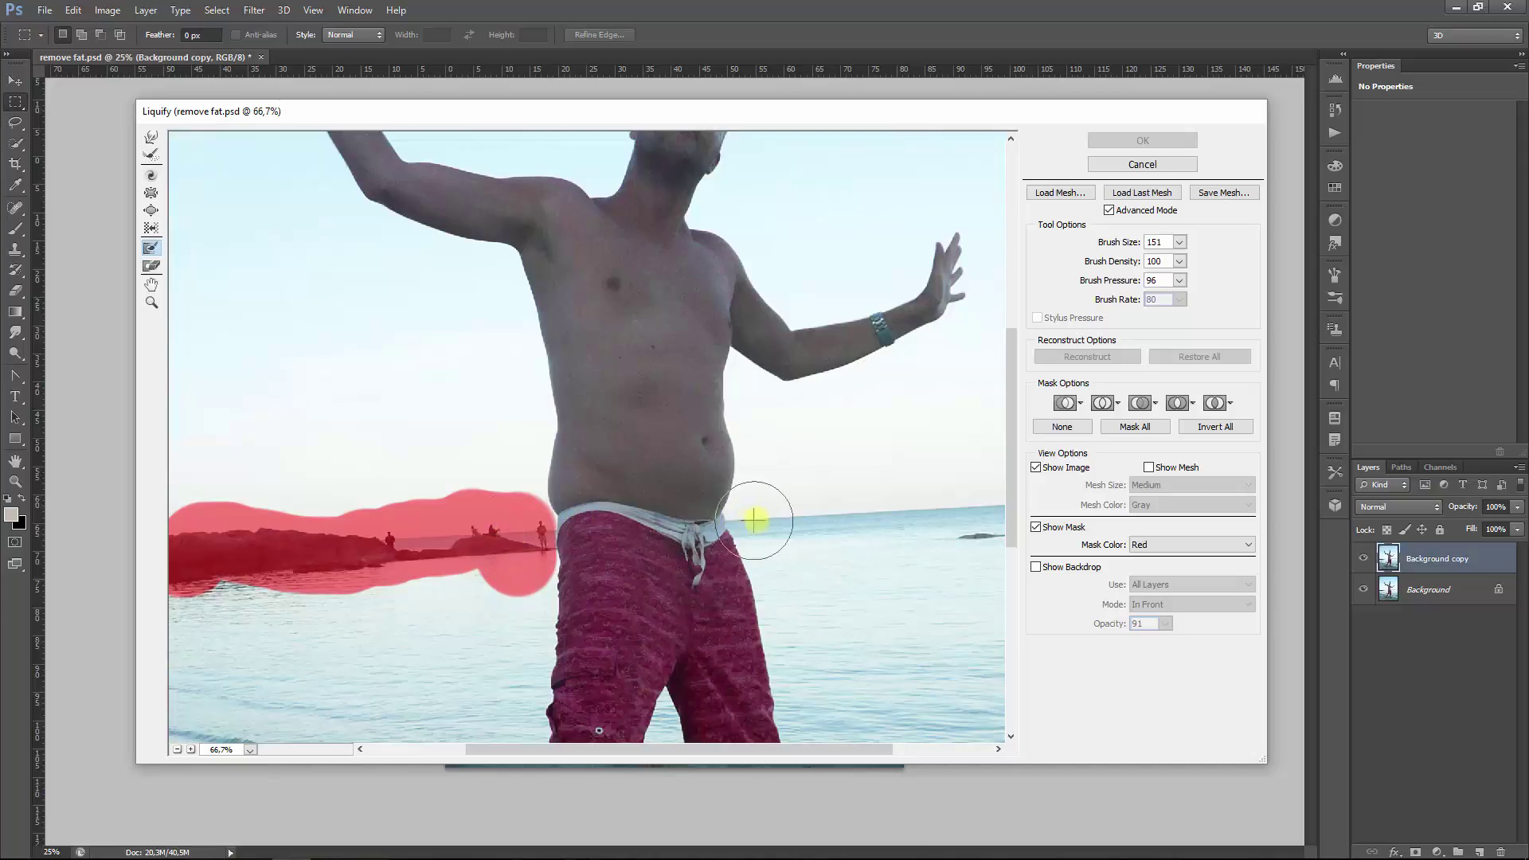
{"action": "key", "text": "bracketleft"}
{"action": "key", "text": "bracketleft"}
{"action": "key", "text": "bracketleft"}
{"action": "key", "text": "bracketleft"}
{"action": "key", "text": "bracketleft"}
{"action": "key", "text": "bracketleft"}
{"action": "key", "text": "bracketleft"}
{"action": "key", "text": "bracketleft"}
{"action": "key", "text": "bracketleft"}
{"action": "mouse_move", "coordinate": [739, 517]}
{"action": "left_mouse_down"}
{"action": "mouse_move", "coordinate": [817, 517]}
{"action": "mouse_move", "coordinate": [744, 516]}
{"action": "left_mouse_up"}
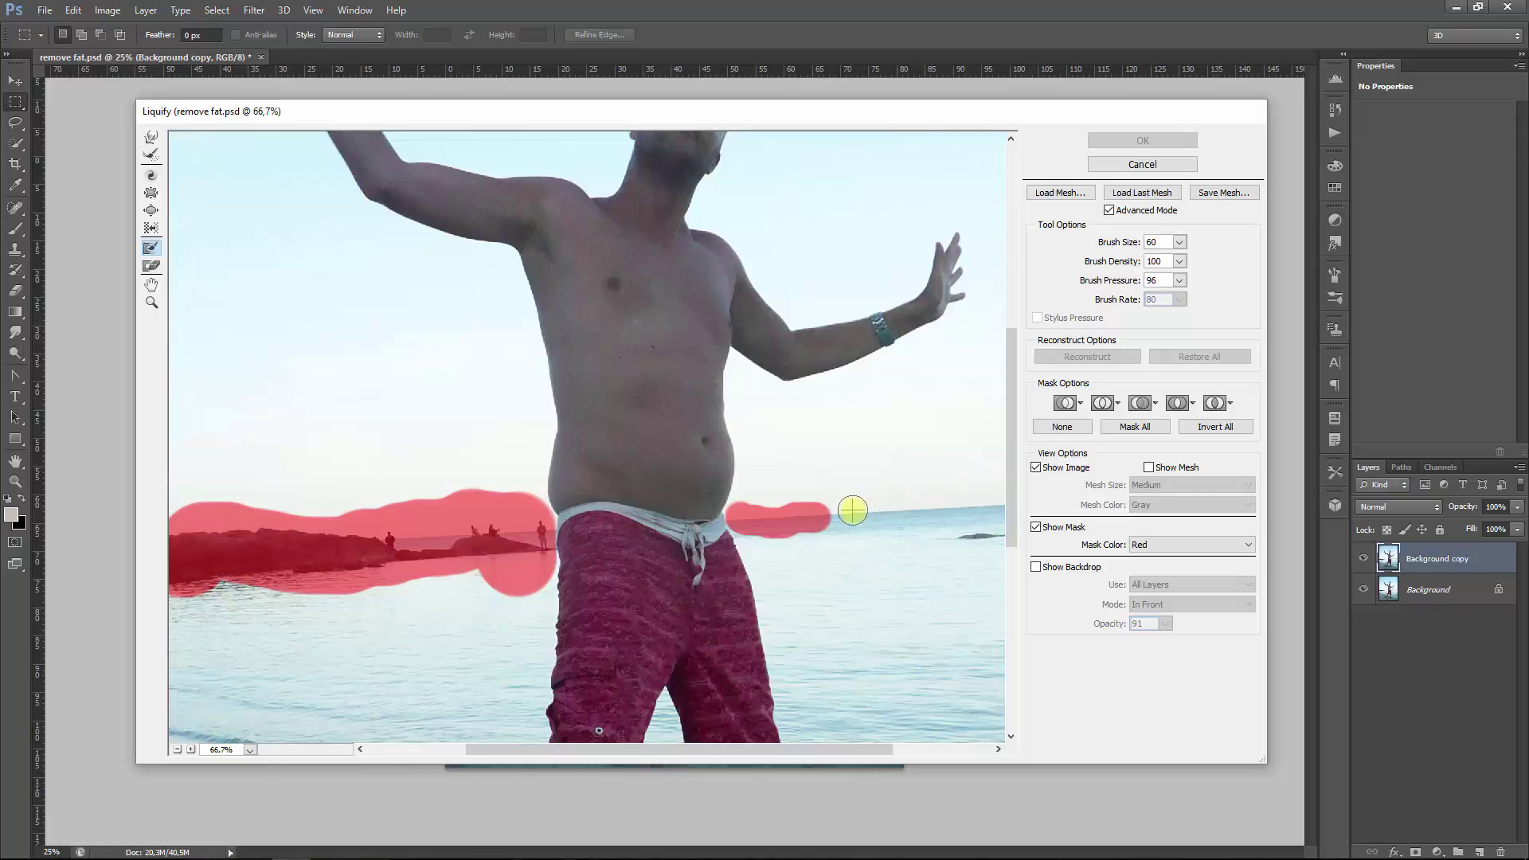
{"action": "key", "text": "ctrl+minus"}
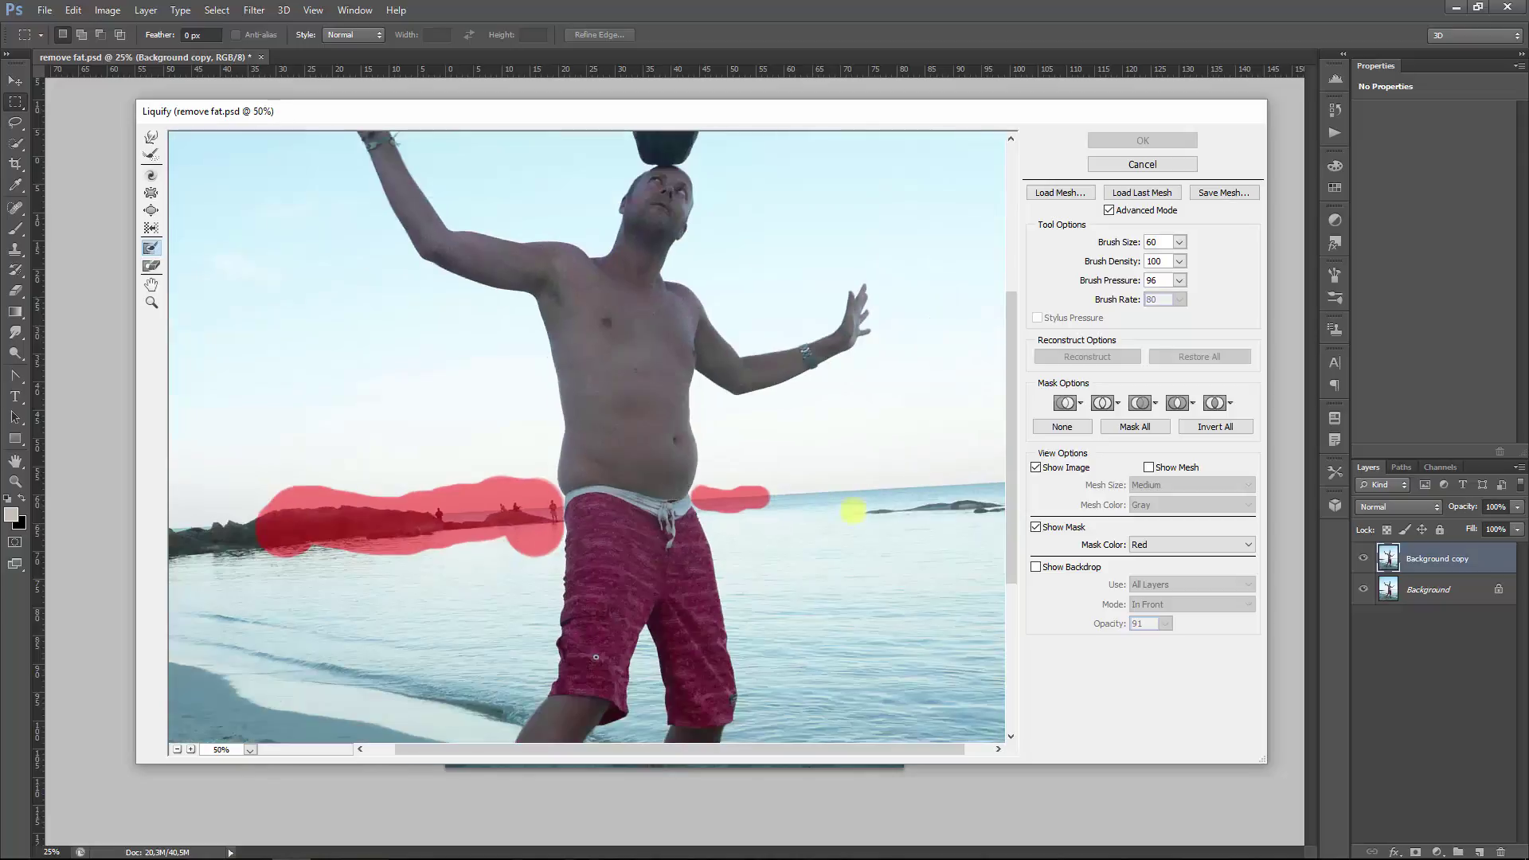
{"action": "key", "text": "ctrl+minus"}
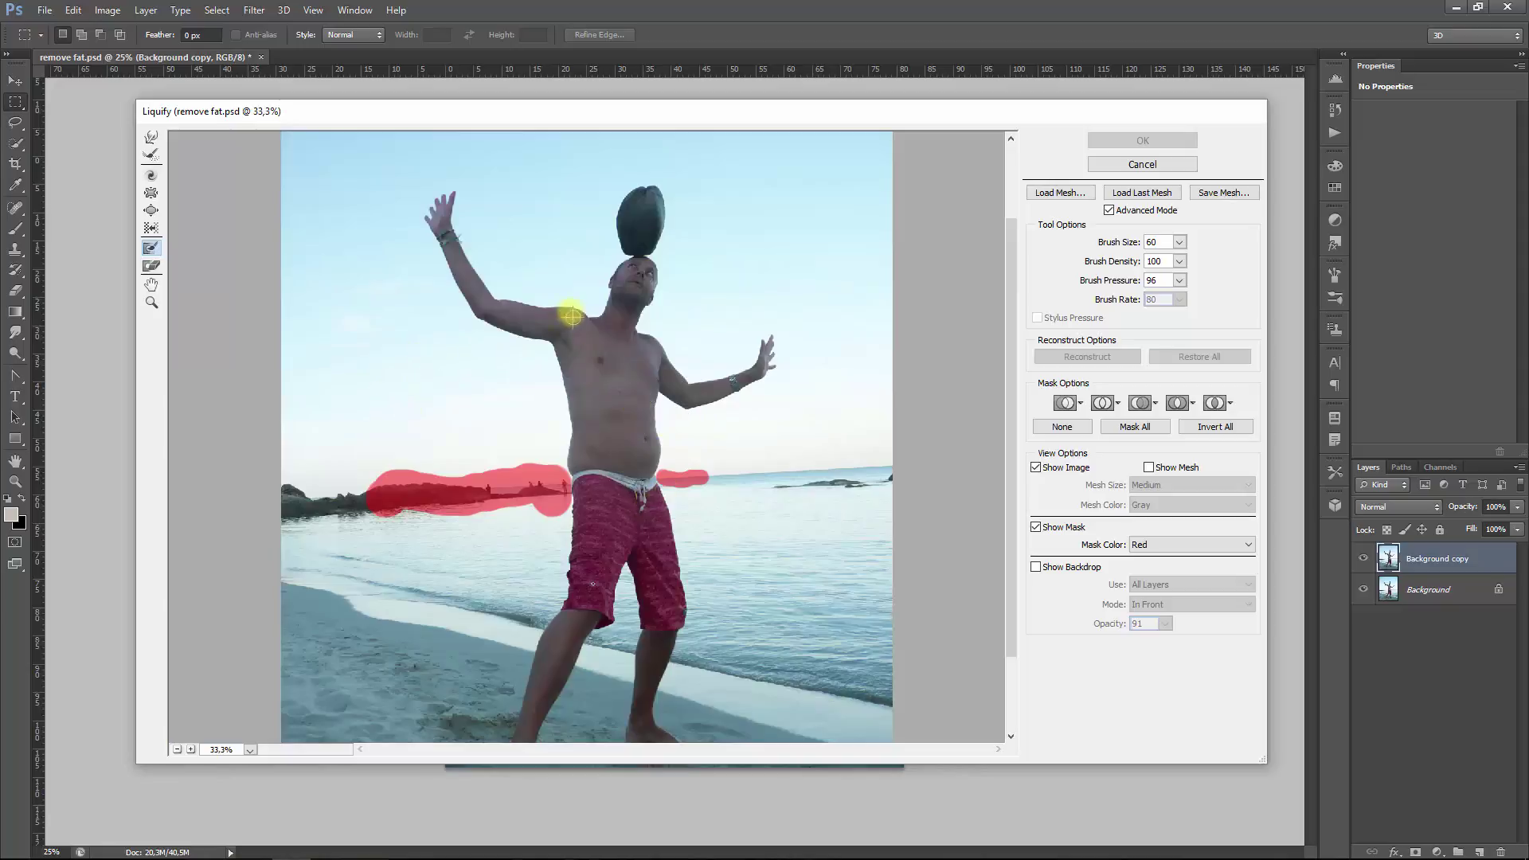
Step: Switch to the Forward Warp Tool with brush density 53, pressure 100 and size 250
{"action": "left_click", "coordinate": [151, 140]}
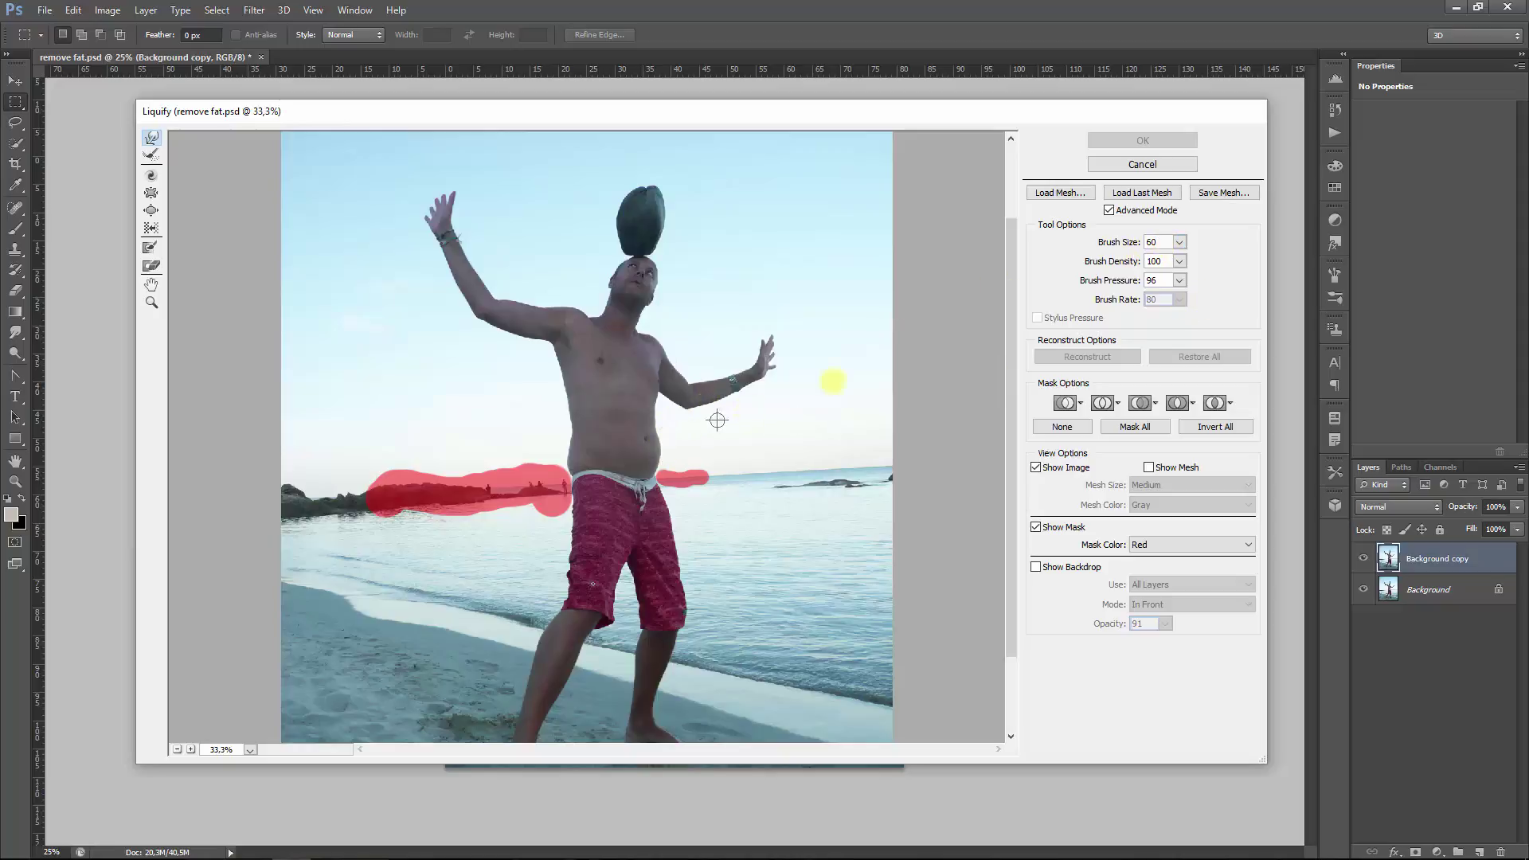
{"action": "left_click_drag", "start_coordinate": [1181, 261], "coordinate": [1149, 282]}
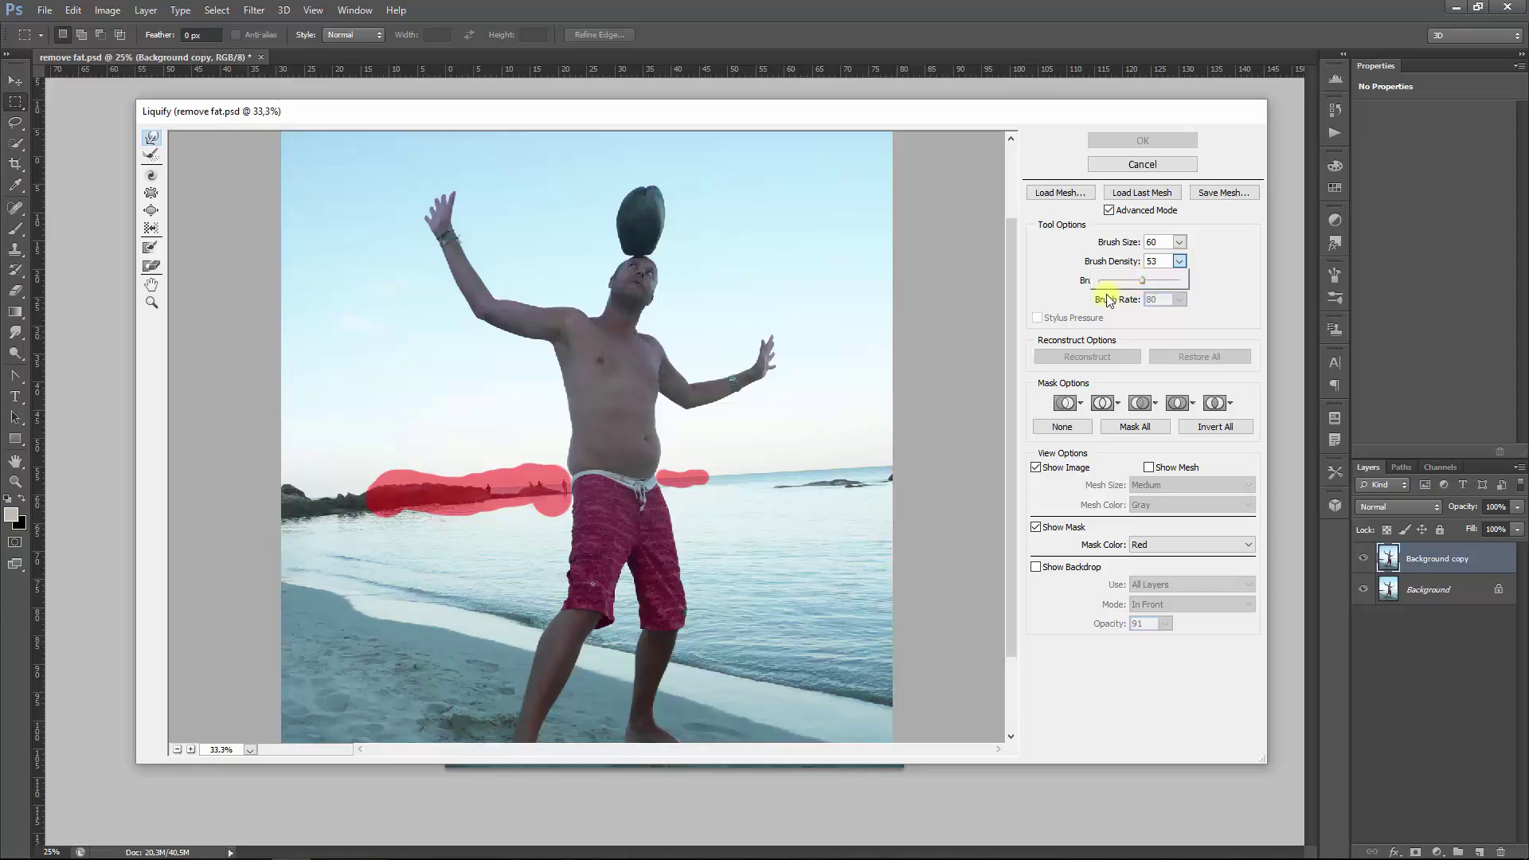
{"action": "left_click", "coordinate": [1067, 280]}
{"action": "left_click", "coordinate": [1173, 278]}
{"action": "left_click", "coordinate": [1179, 281]}
{"action": "left_click_drag", "start_coordinate": [1176, 299], "coordinate": [1181, 299]}
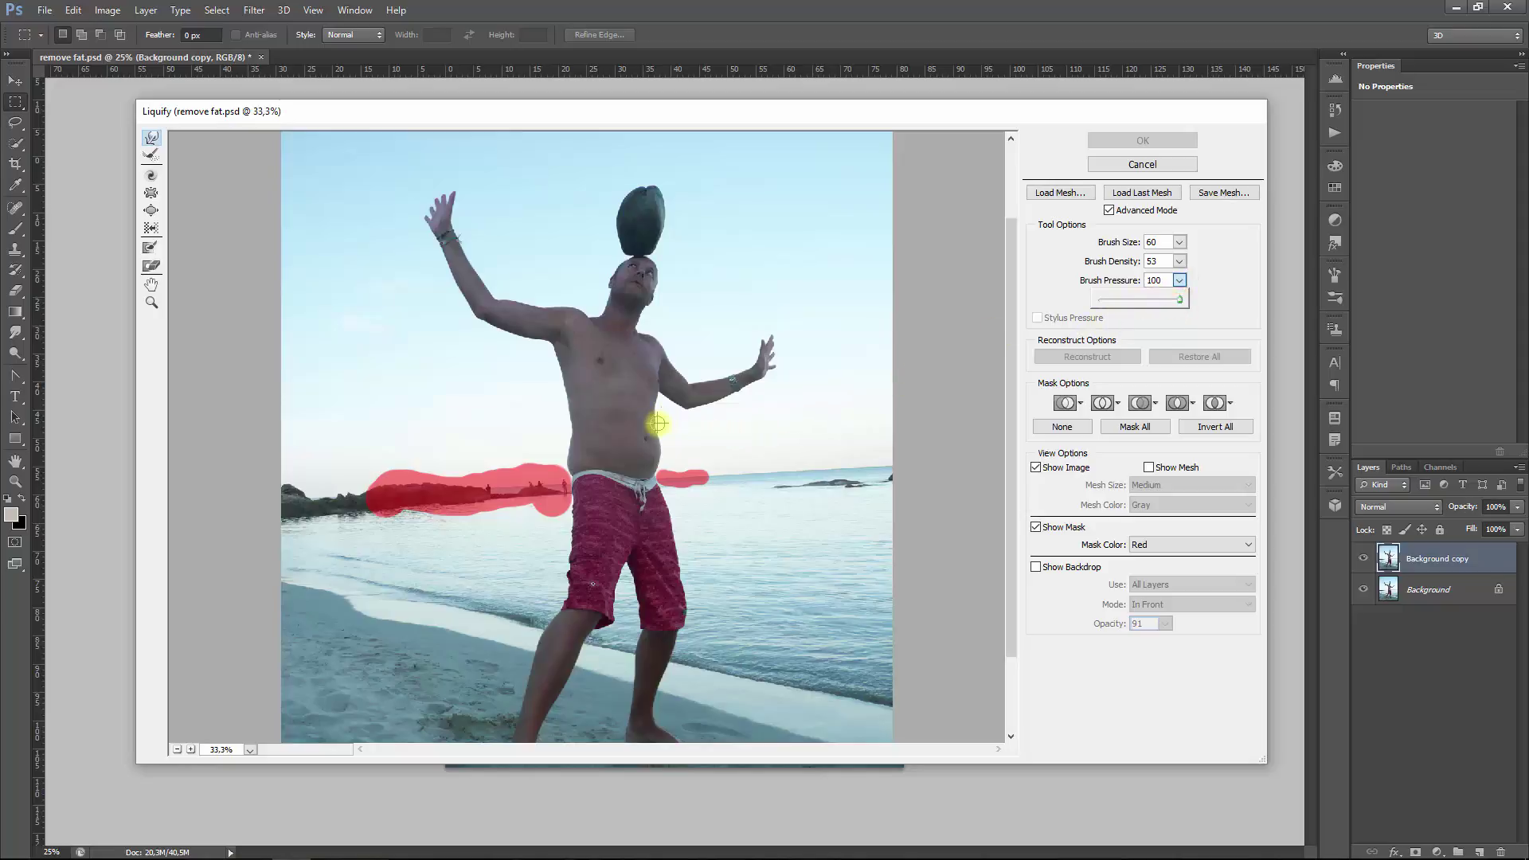
{"action": "left_click", "coordinate": [1180, 242]}
{"action": "left_click", "coordinate": [1108, 261]}
{"action": "left_click", "coordinate": [1165, 241]}
{"action": "type", "text": "250"}
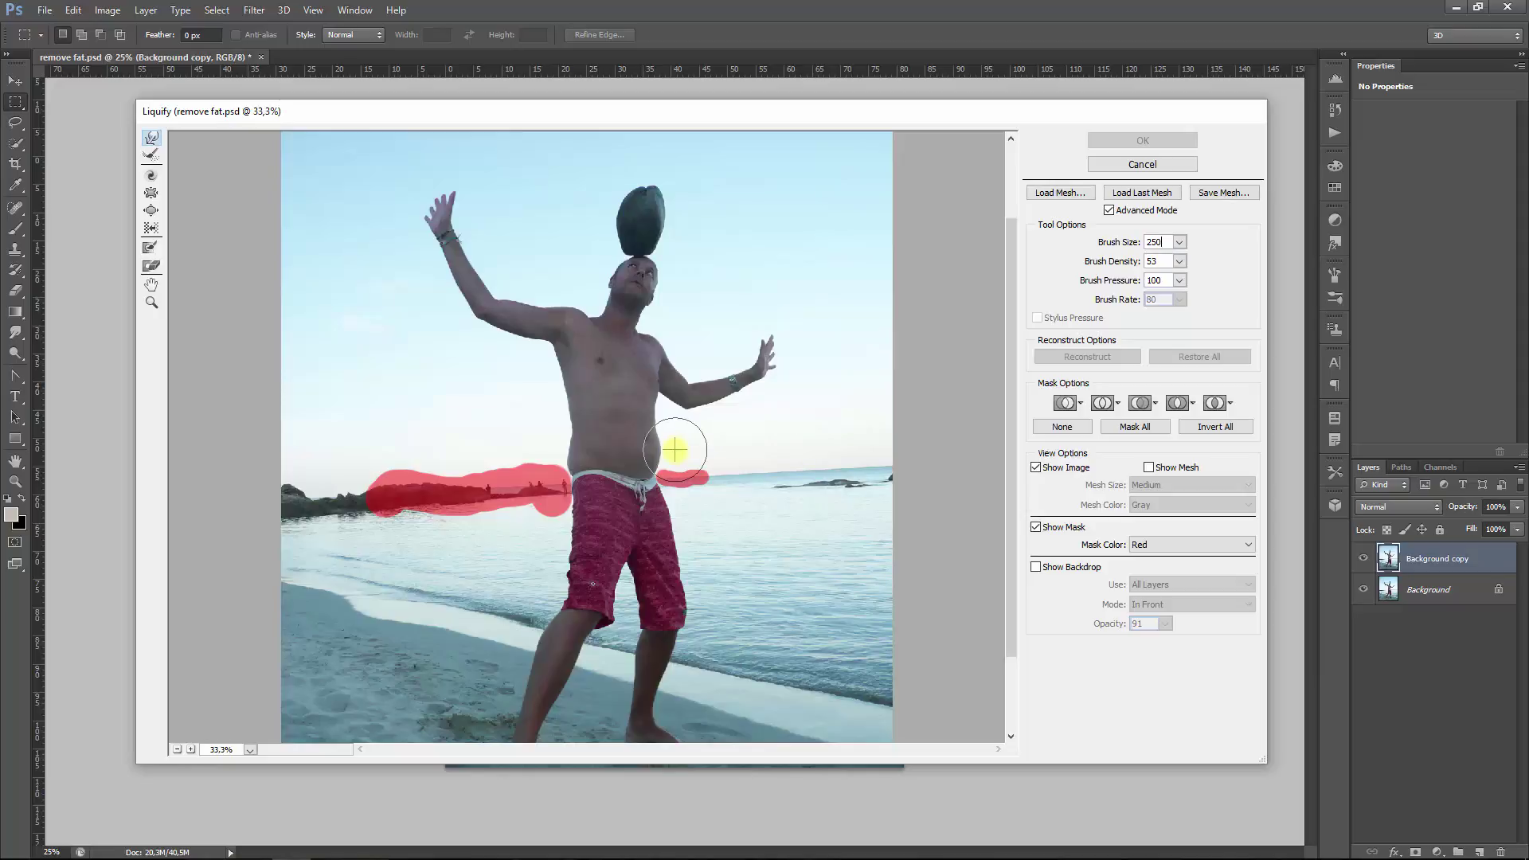
Step: Push the right side of the belly inward, shrinking the brush to 175
{"action": "mouse_move", "coordinate": [675, 450]}
{"action": "left_mouse_down"}
{"action": "mouse_move", "coordinate": [676, 433]}
{"action": "mouse_move", "coordinate": [659, 447]}
{"action": "mouse_move", "coordinate": [679, 453]}
{"action": "mouse_move", "coordinate": [648, 453]}
{"action": "left_mouse_up"}
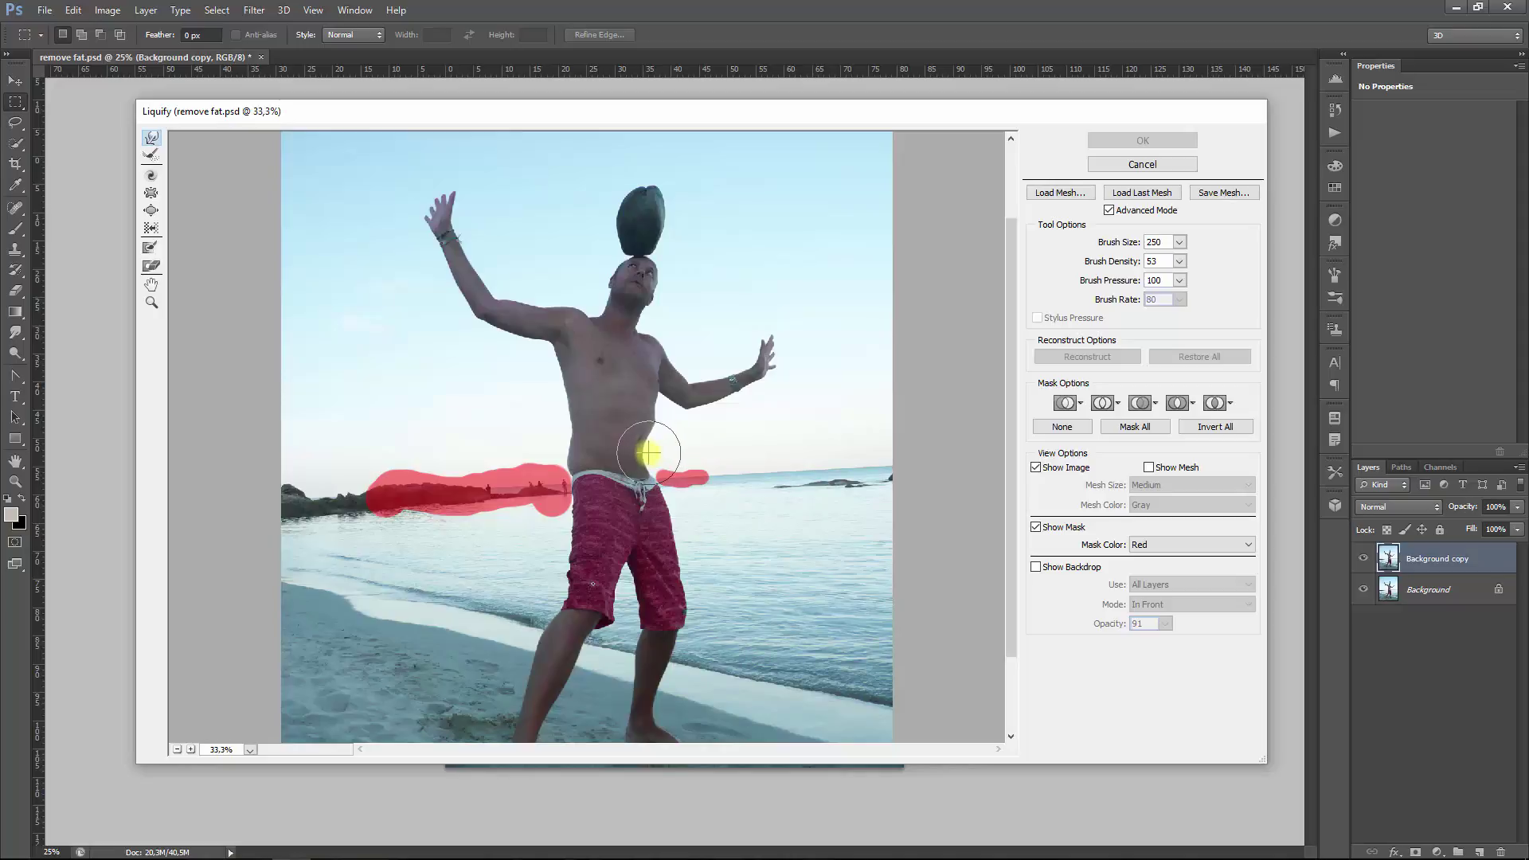
{"action": "left_click_drag", "start_coordinate": [649, 452], "coordinate": [682, 430]}
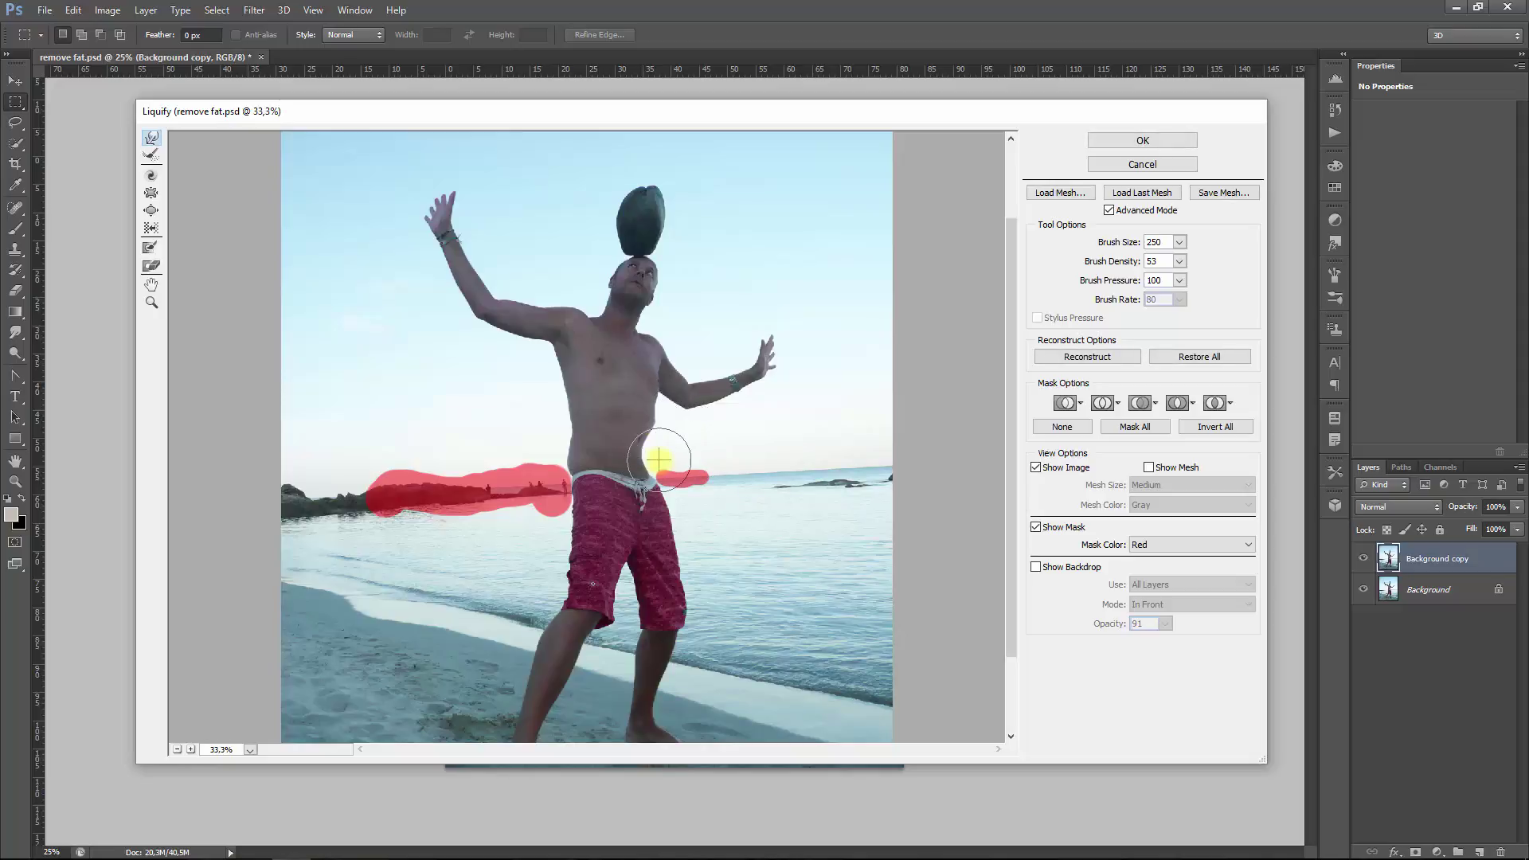
{"action": "left_click_drag", "start_coordinate": [655, 450], "coordinate": [679, 454]}
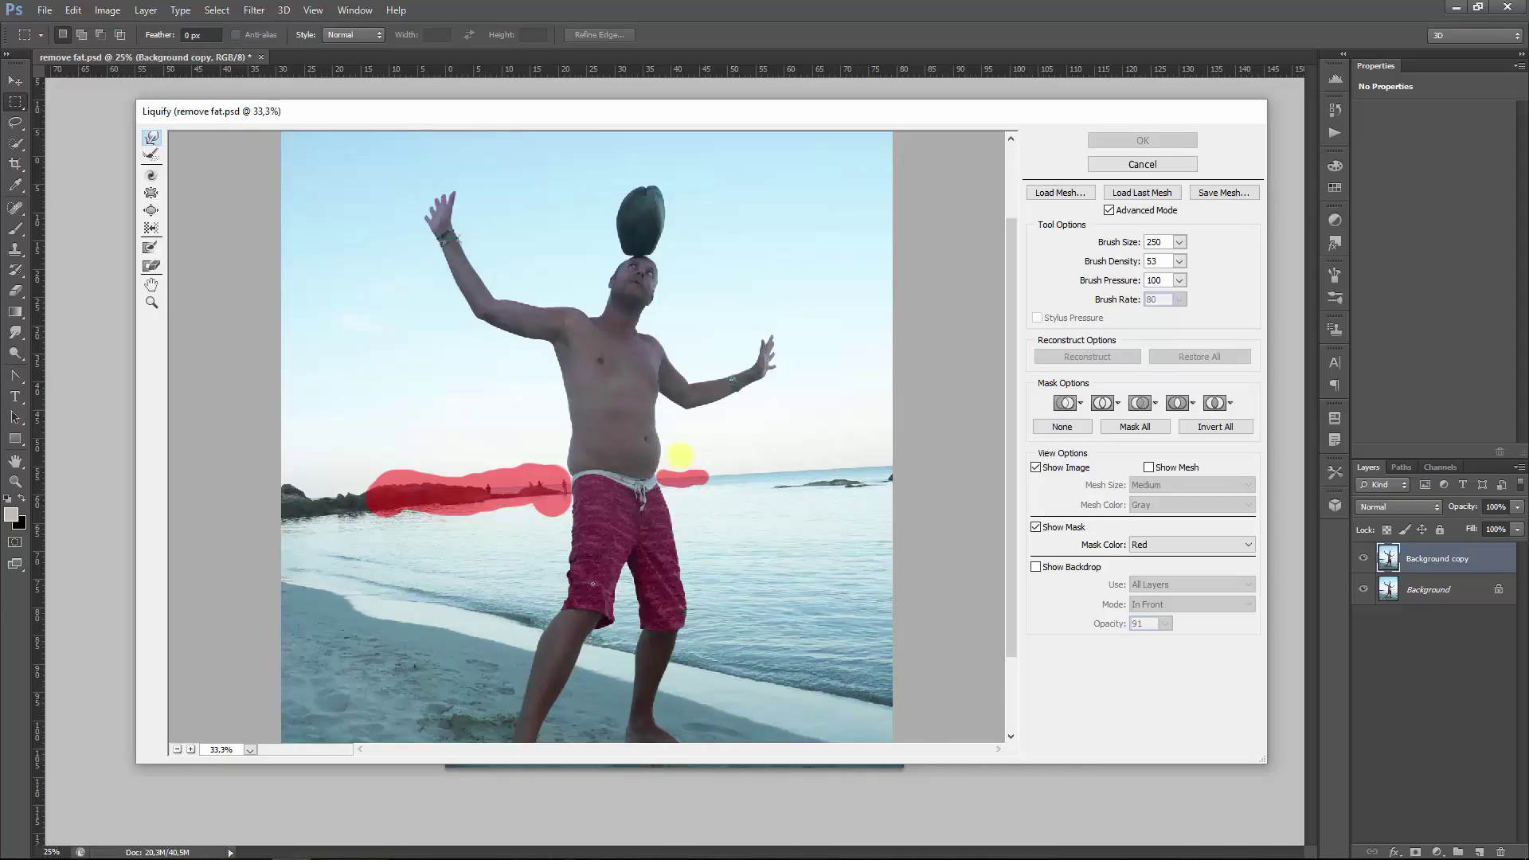
{"action": "key", "text": "ctrl+plus"}
{"action": "key", "text": "bracketleft"}
{"action": "key", "text": "bracketleft"}
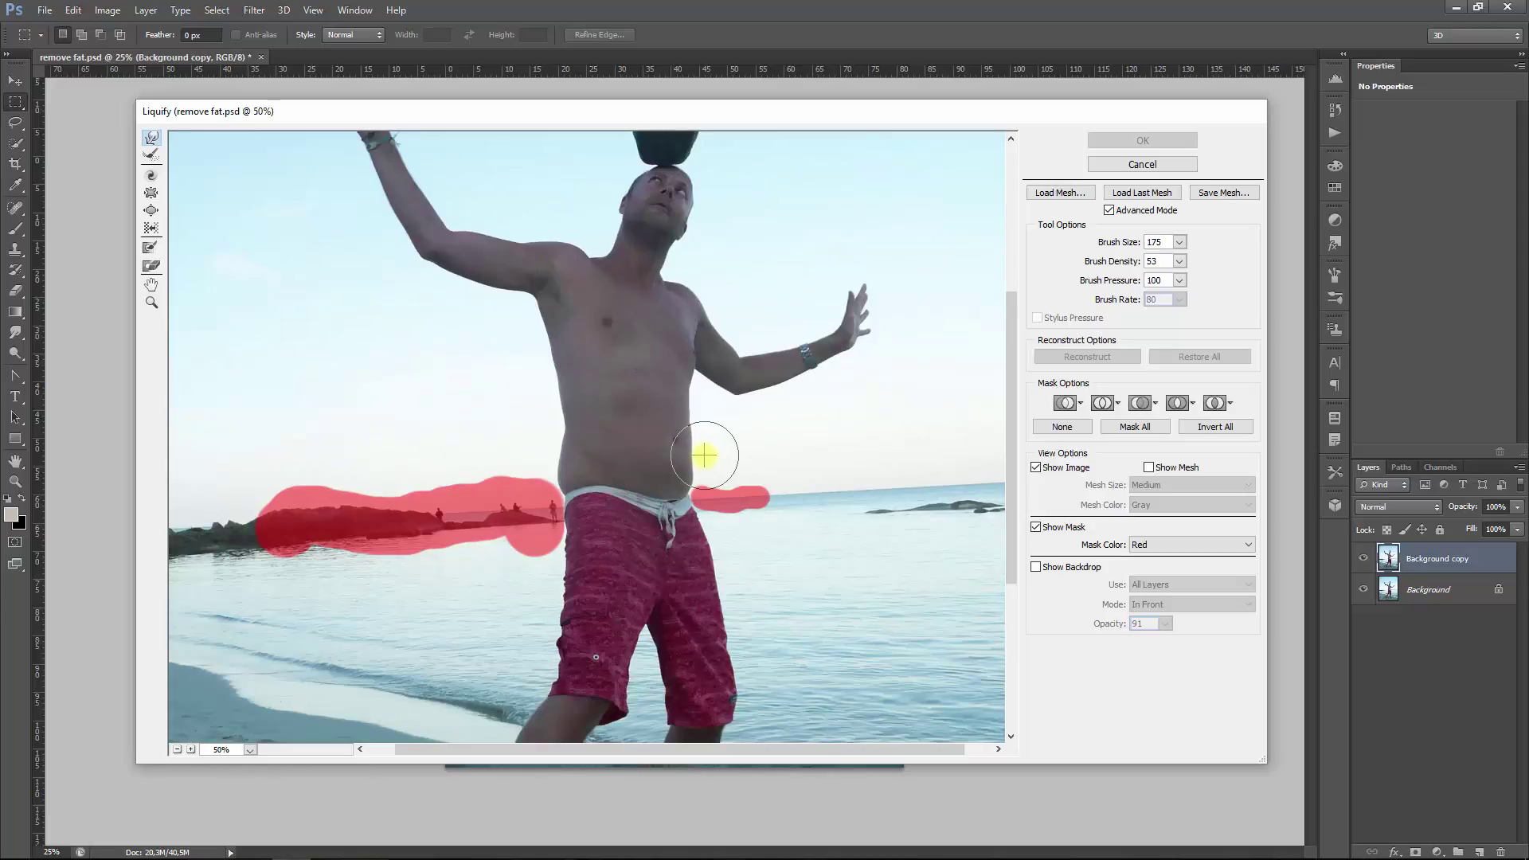
{"action": "left_click", "coordinate": [716, 434]}
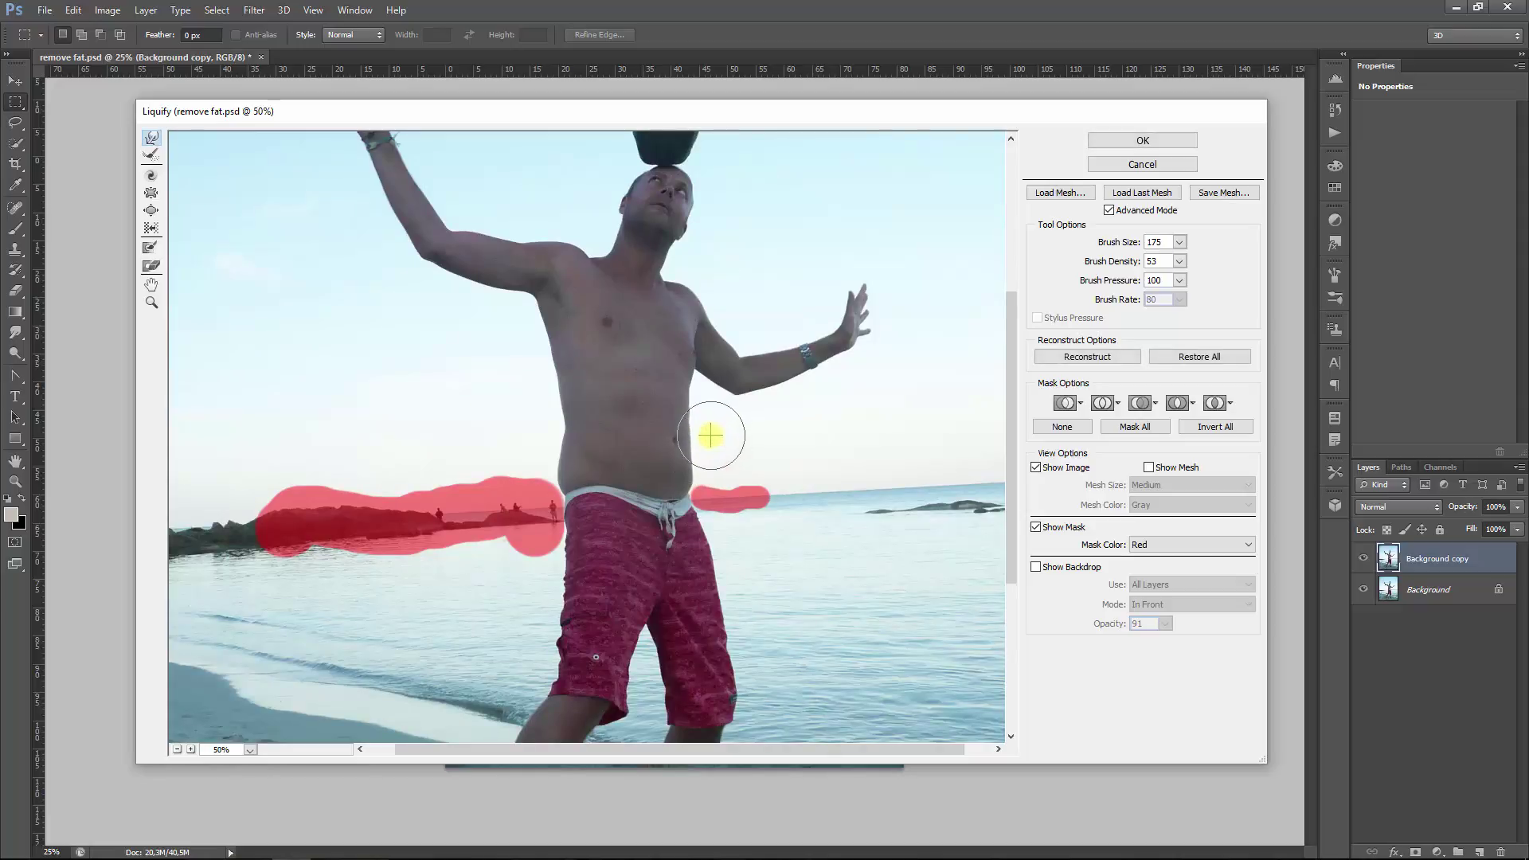
{"action": "left_click", "coordinate": [714, 477]}
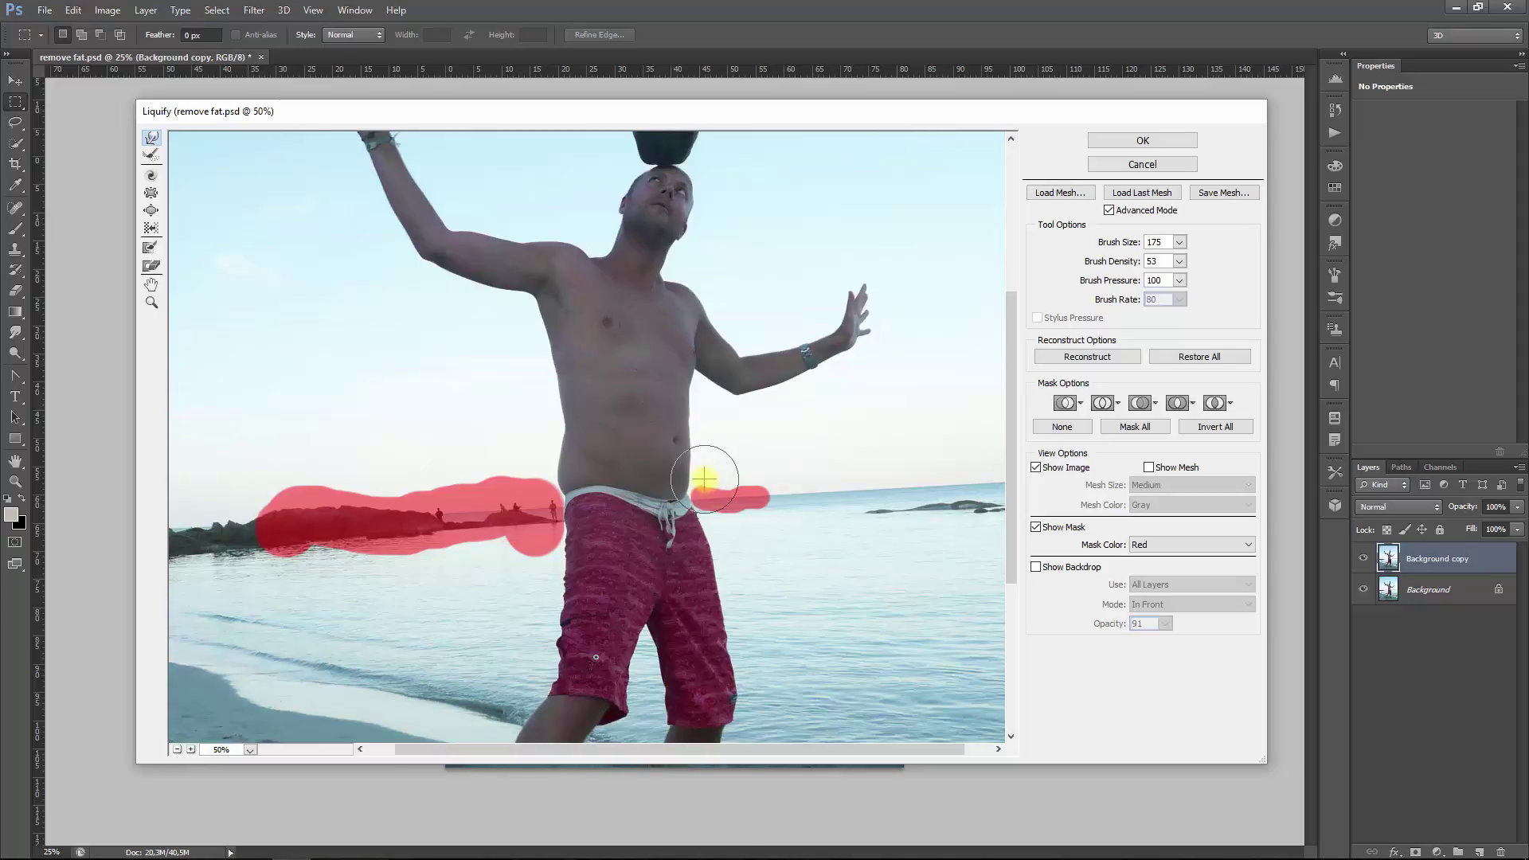
{"action": "left_click", "coordinate": [712, 452]}
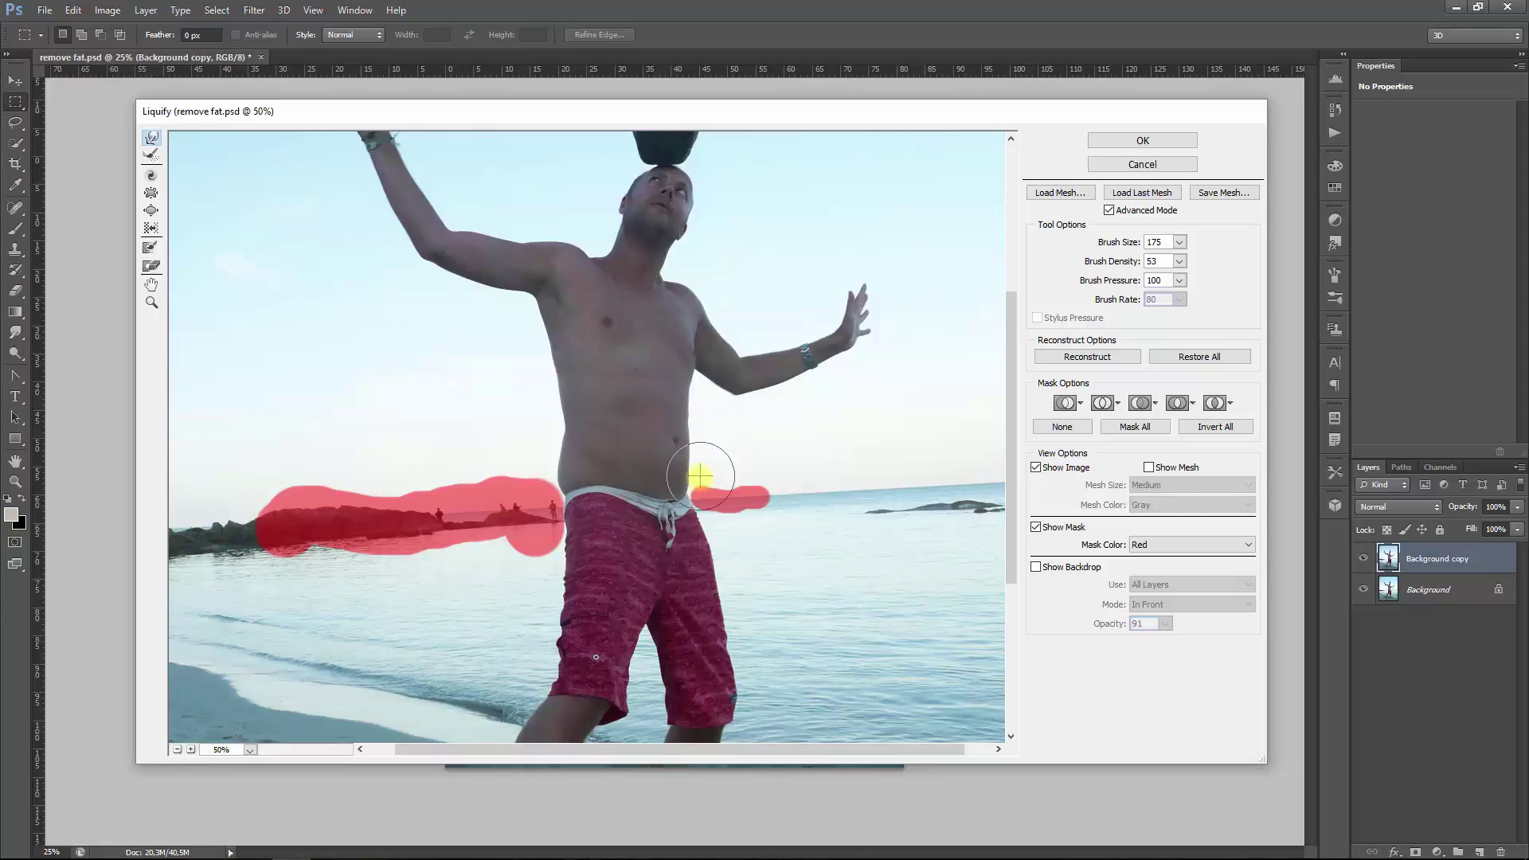
Step: Push the upper belly, the waist and the left waist edge inward
{"action": "left_click_drag", "start_coordinate": [704, 471], "coordinate": [699, 437]}
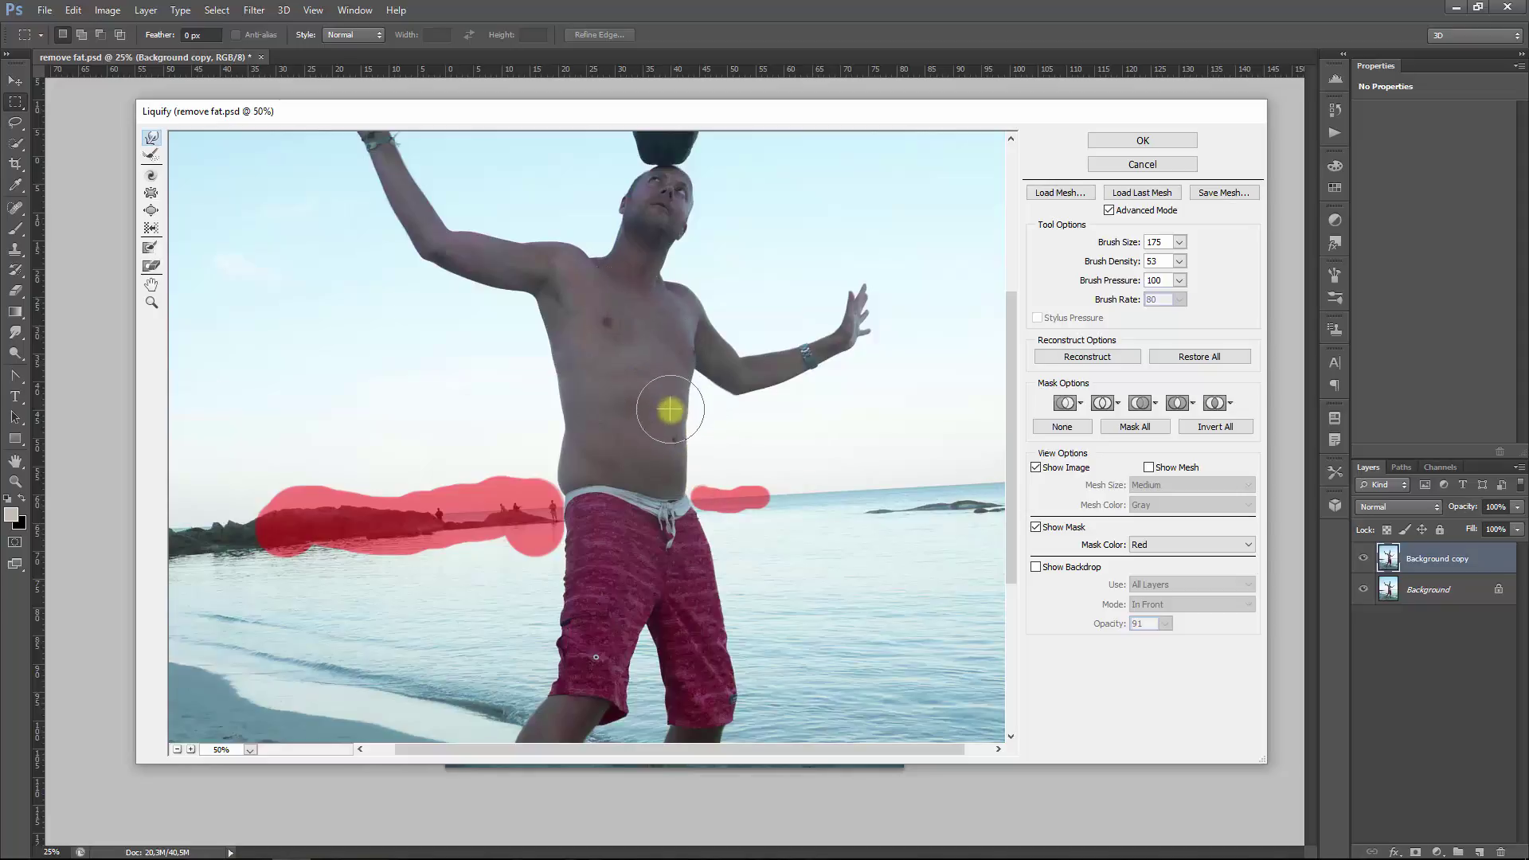
{"action": "left_click_drag", "start_coordinate": [677, 415], "coordinate": [678, 384]}
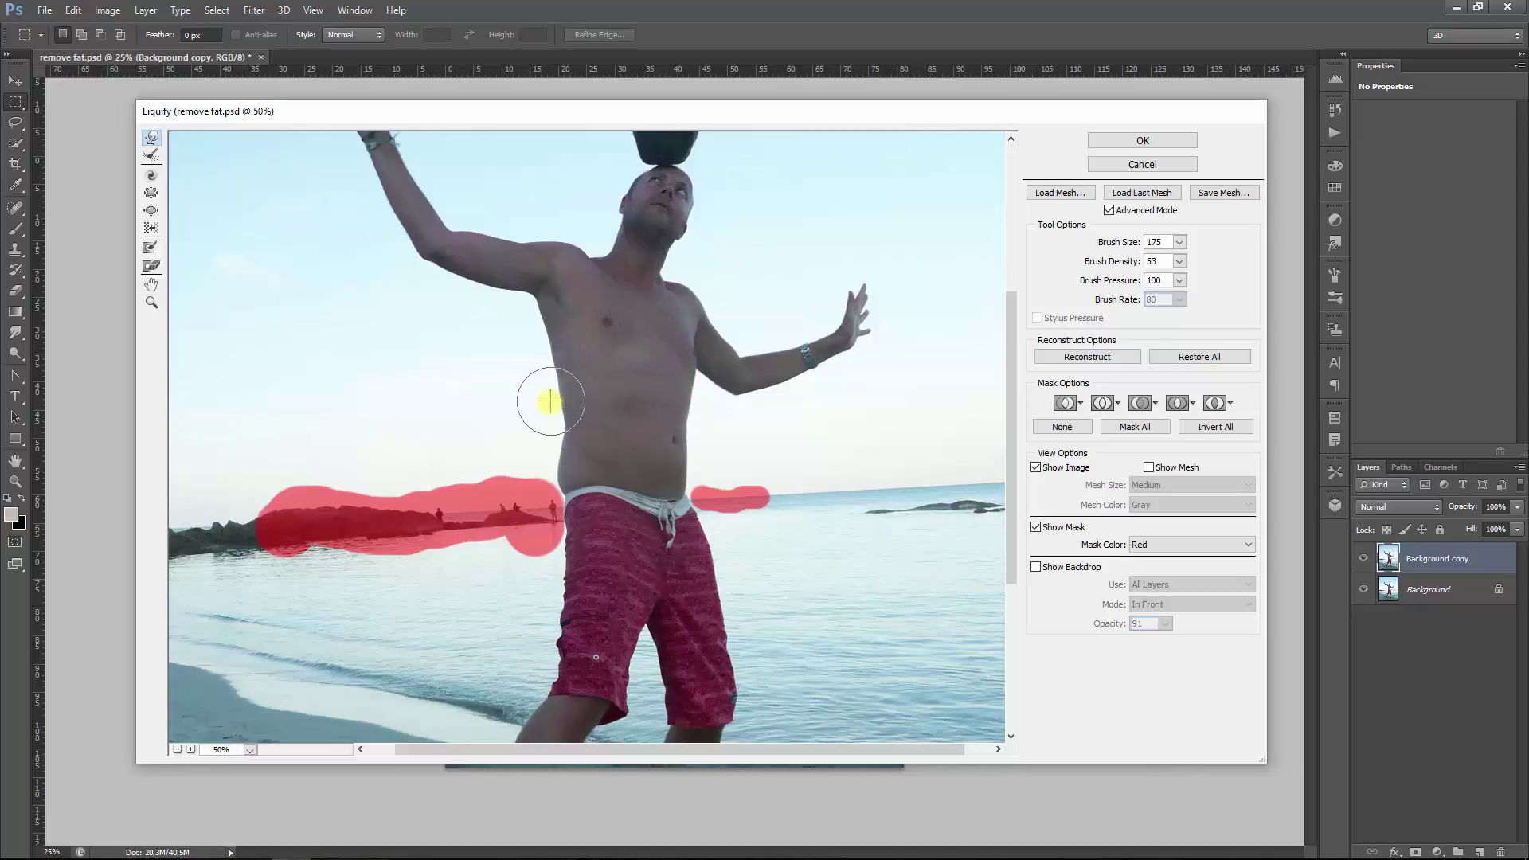
{"action": "left_click_drag", "start_coordinate": [683, 478], "coordinate": [689, 482]}
{"action": "left_click_drag", "start_coordinate": [546, 469], "coordinate": [547, 488]}
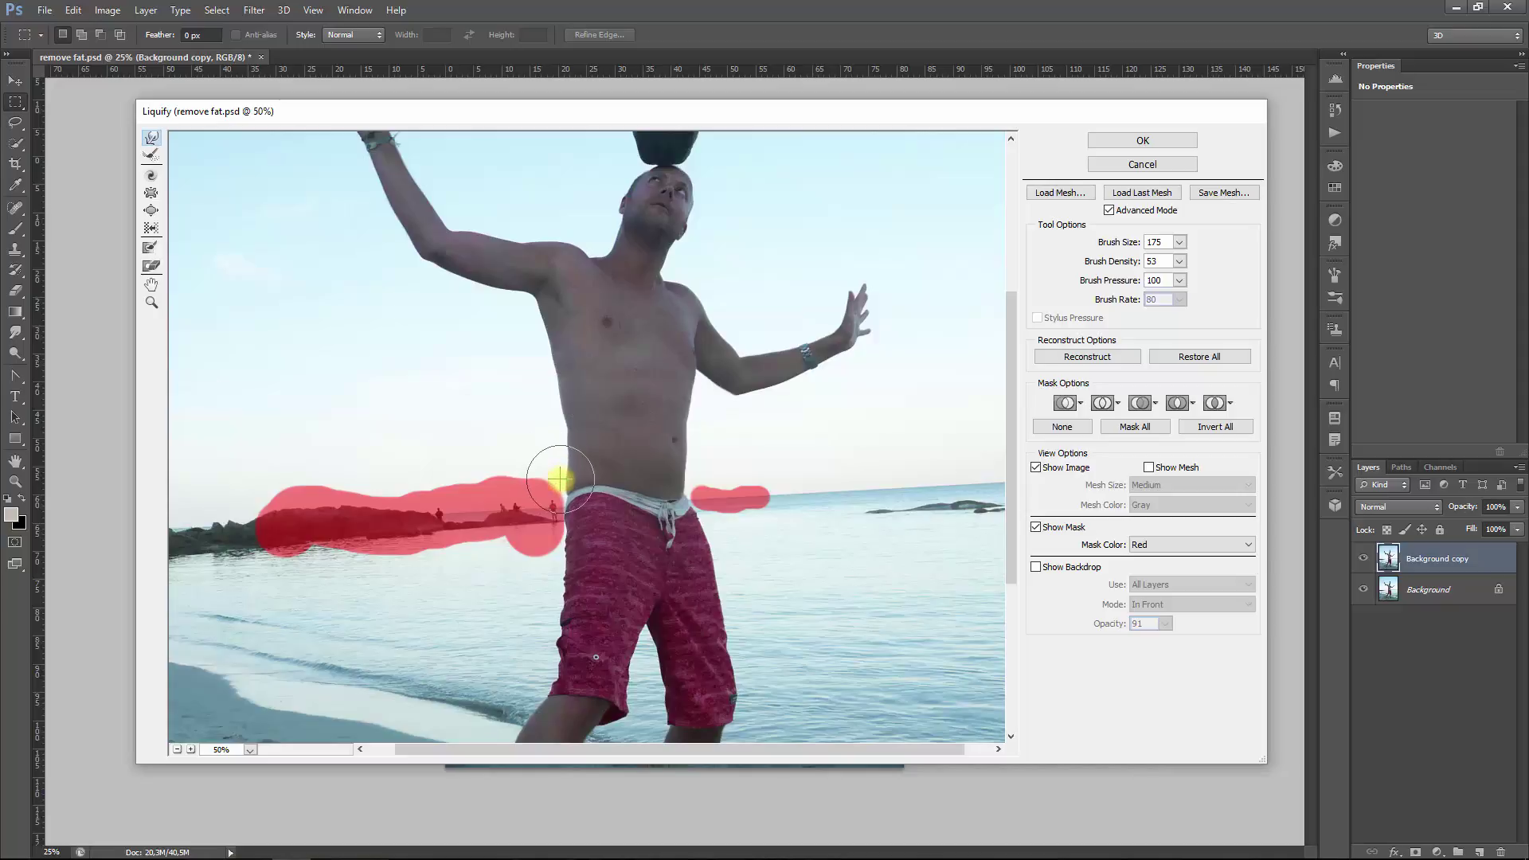
{"action": "left_click_drag", "start_coordinate": [560, 479], "coordinate": [580, 422]}
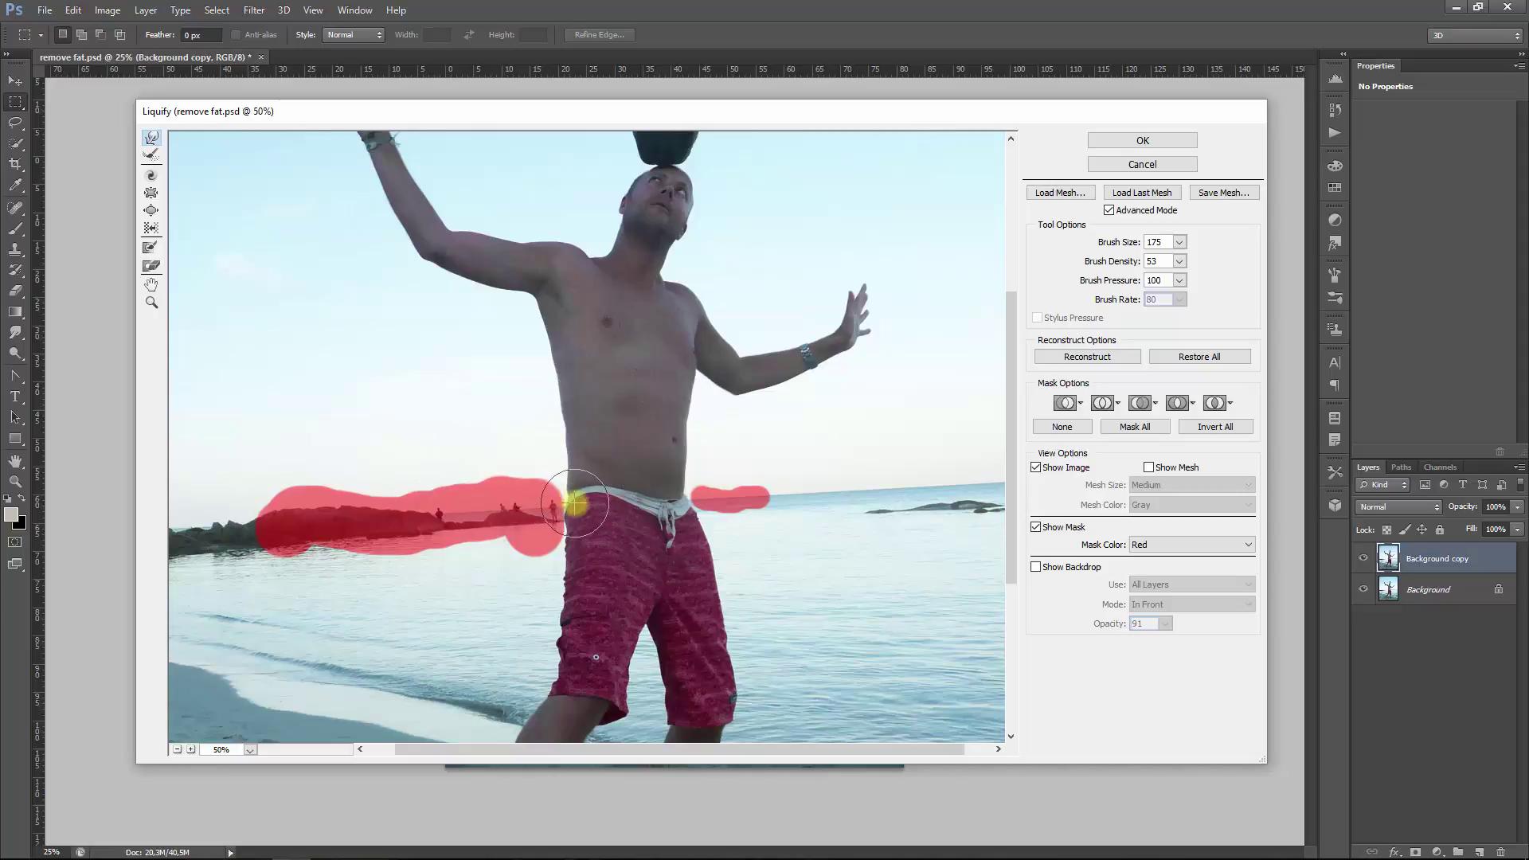
Step: With a smaller warp brush, push the waist inward along both sides of the waistband
{"action": "key", "text": "bracketleft"}
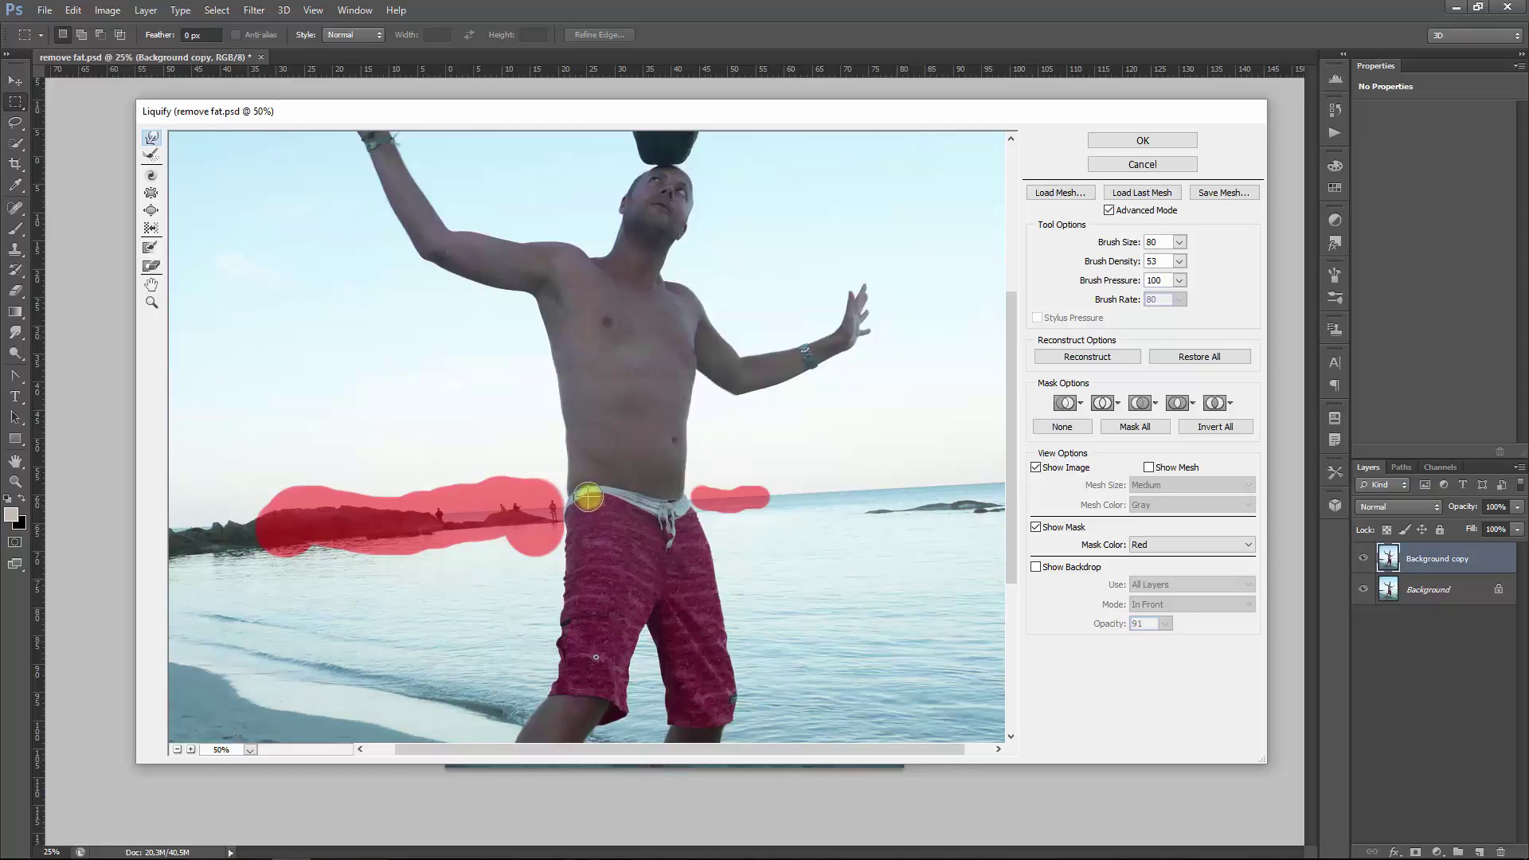
{"action": "left_click_drag", "start_coordinate": [590, 503], "coordinate": [611, 500]}
{"action": "mouse_move", "coordinate": [577, 503]}
{"action": "left_mouse_down"}
{"action": "mouse_move", "coordinate": [632, 505]}
{"action": "mouse_move", "coordinate": [575, 509]}
{"action": "left_mouse_up"}
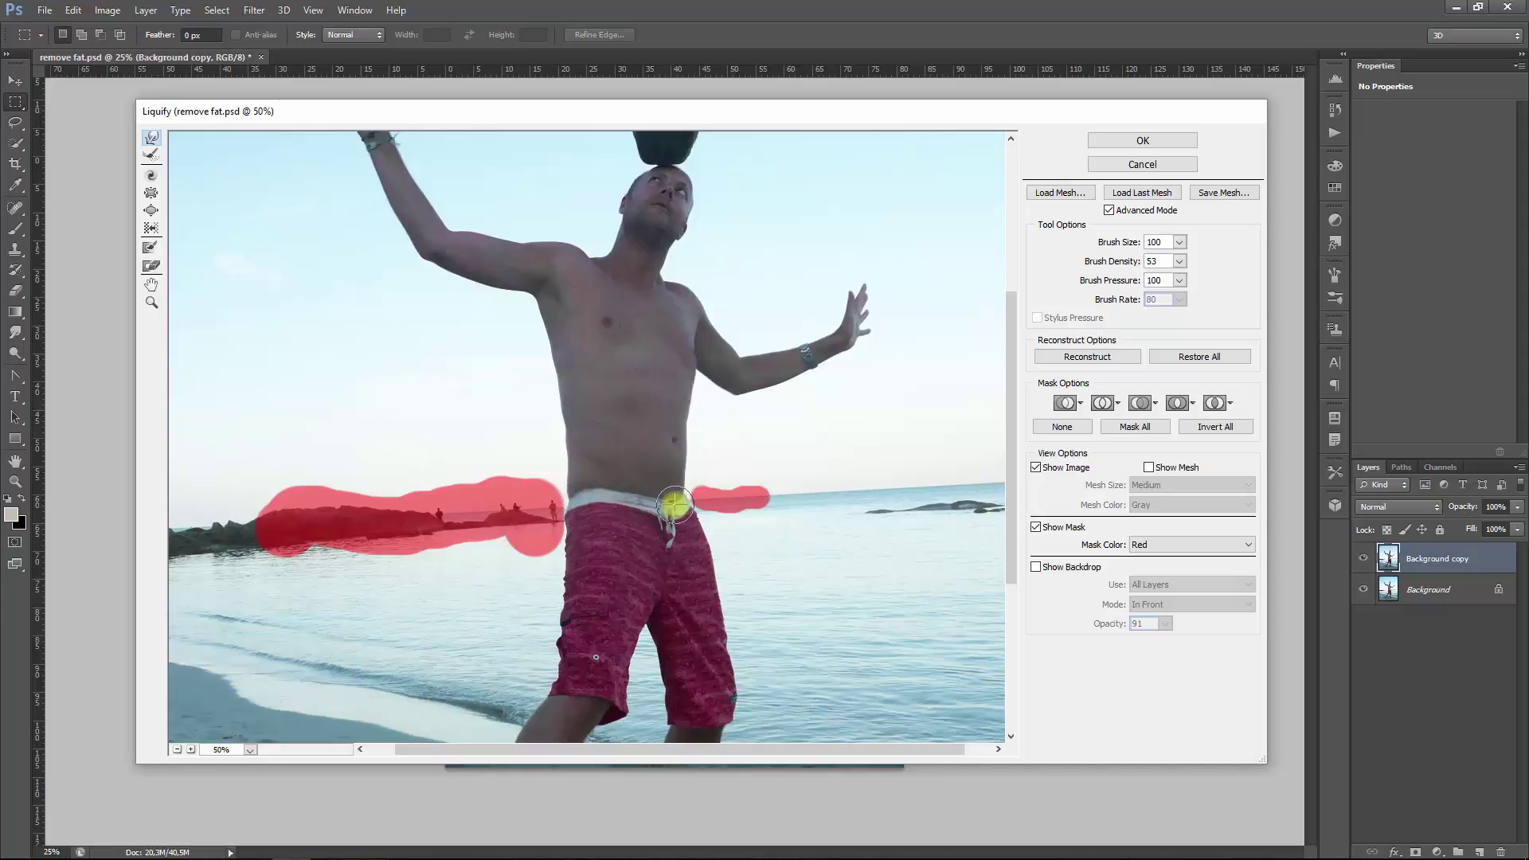
{"action": "mouse_move", "coordinate": [673, 509]}
{"action": "left_mouse_down"}
{"action": "mouse_move", "coordinate": [637, 505]}
{"action": "mouse_move", "coordinate": [713, 516]}
{"action": "mouse_move", "coordinate": [713, 541]}
{"action": "mouse_move", "coordinate": [741, 533]}
{"action": "mouse_move", "coordinate": [565, 525]}
{"action": "mouse_move", "coordinate": [574, 505]}
{"action": "mouse_move", "coordinate": [561, 518]}
{"action": "mouse_move", "coordinate": [505, 382]}
{"action": "left_mouse_up"}
{"action": "mouse_move", "coordinate": [561, 470]}
{"action": "left_mouse_down"}
{"action": "mouse_move", "coordinate": [597, 482]}
{"action": "mouse_move", "coordinate": [584, 495]}
{"action": "left_mouse_up"}
Step: Pucker the left waist edge, then warp it further inward with a smaller brush
{"action": "left_click", "coordinate": [151, 196]}
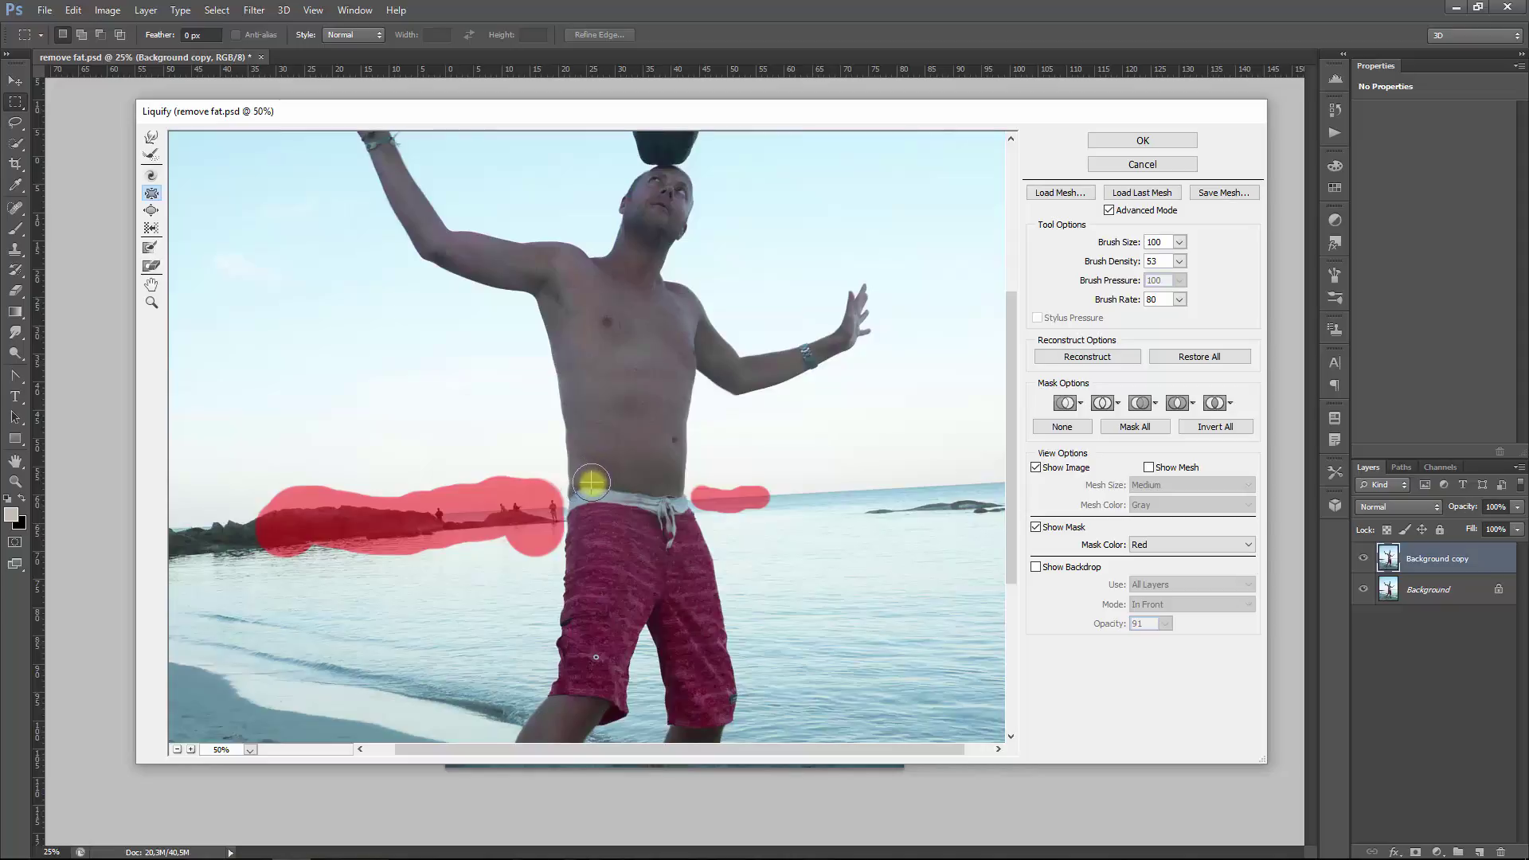
{"action": "left_click_drag", "start_coordinate": [593, 482], "coordinate": [589, 480]}
{"action": "left_click", "coordinate": [152, 138]}
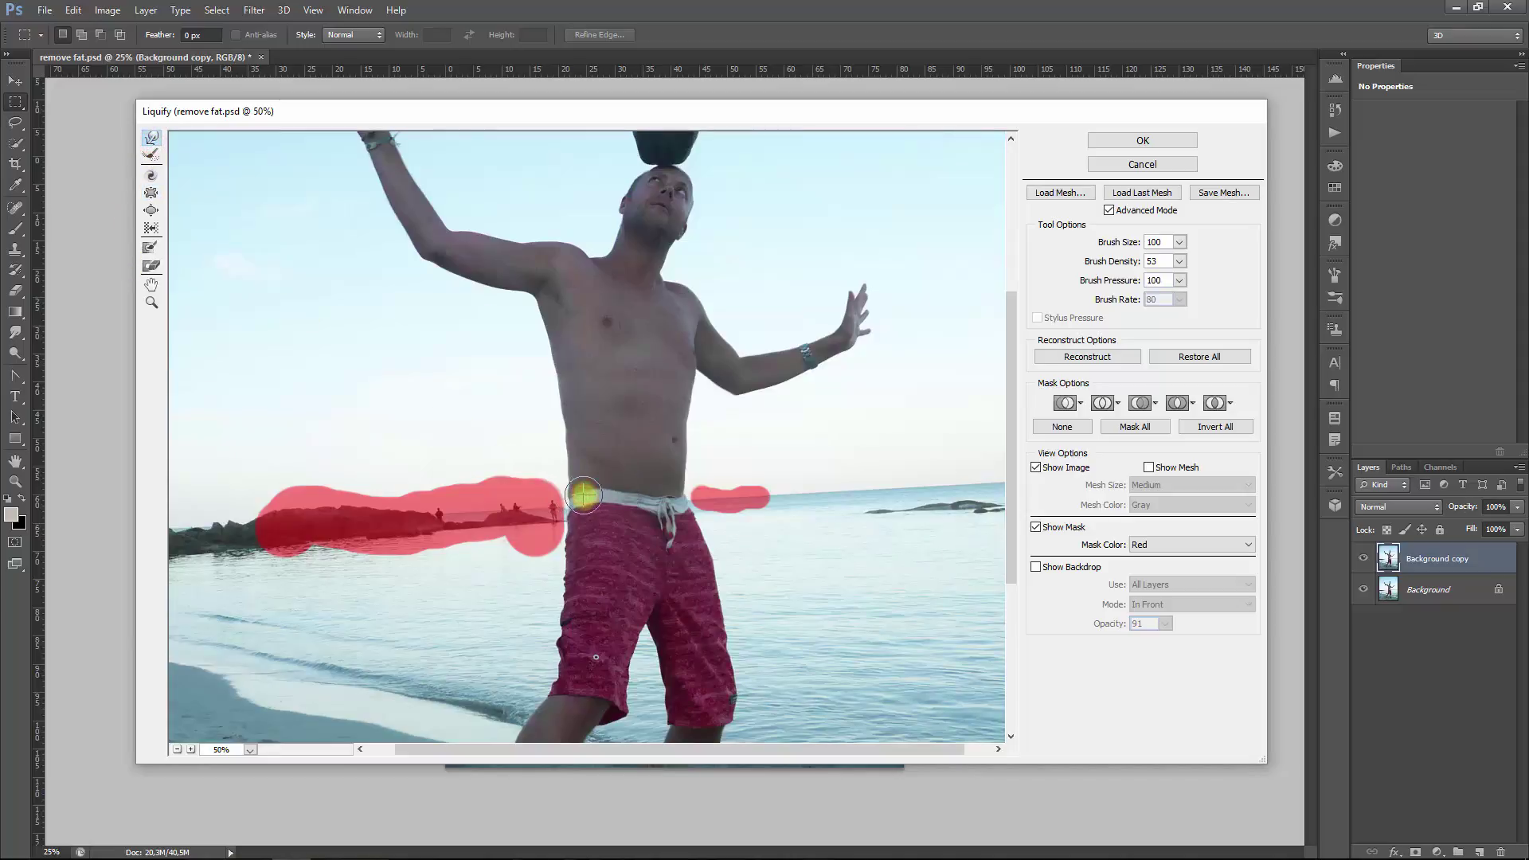
{"action": "left_click_drag", "start_coordinate": [589, 488], "coordinate": [605, 484]}
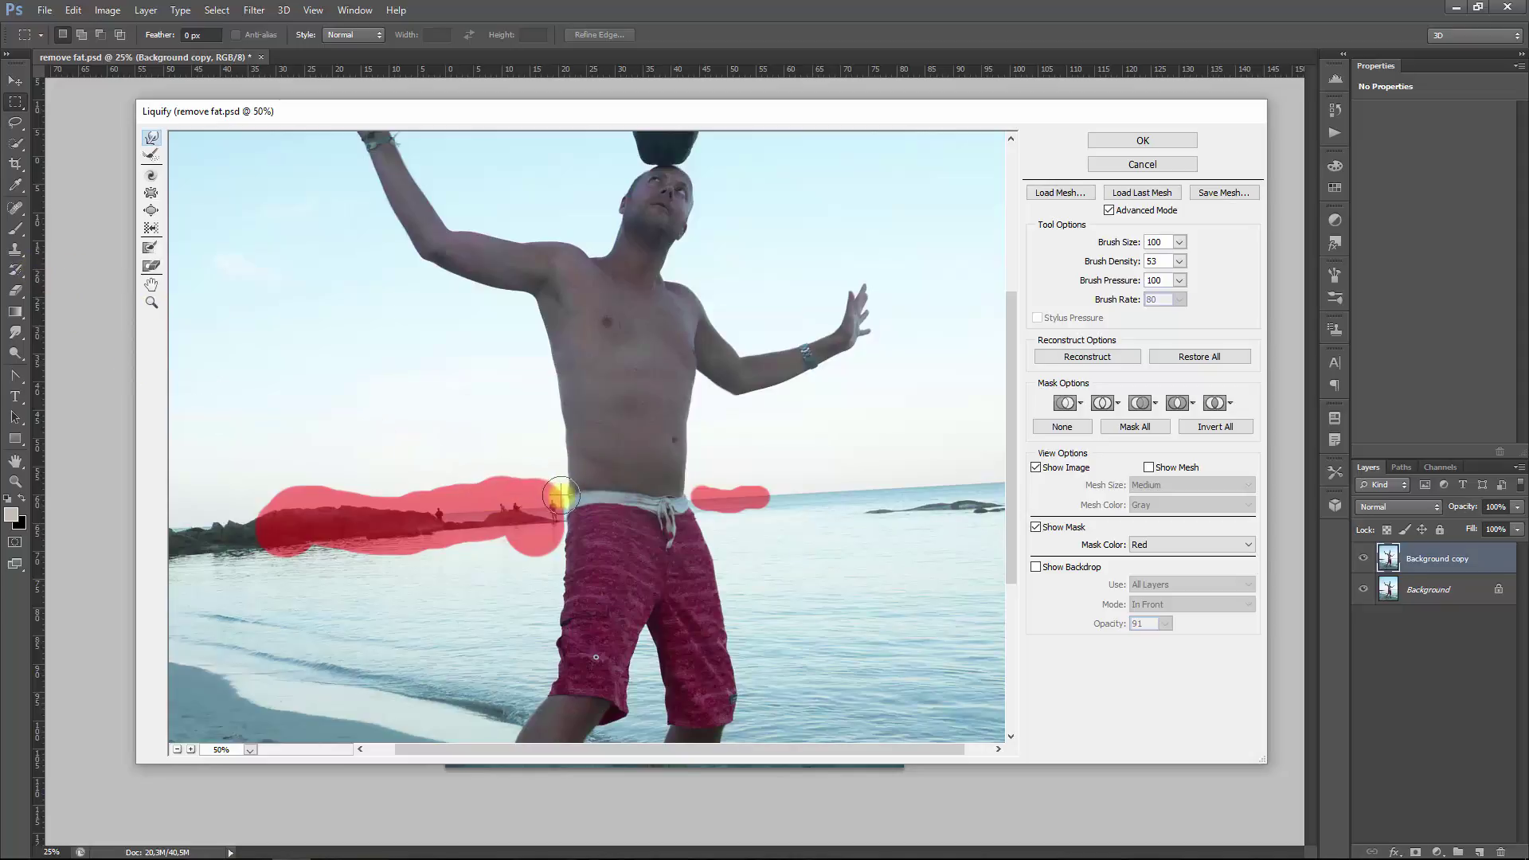
{"action": "key", "text": "bracketleft"}
{"action": "key", "text": "bracketleft"}
{"action": "left_click", "coordinate": [564, 494]}
Step: Freeze-mask the waistband's left edge and test a warp stroke right beside it
{"action": "key", "text": "ctrl+minus"}
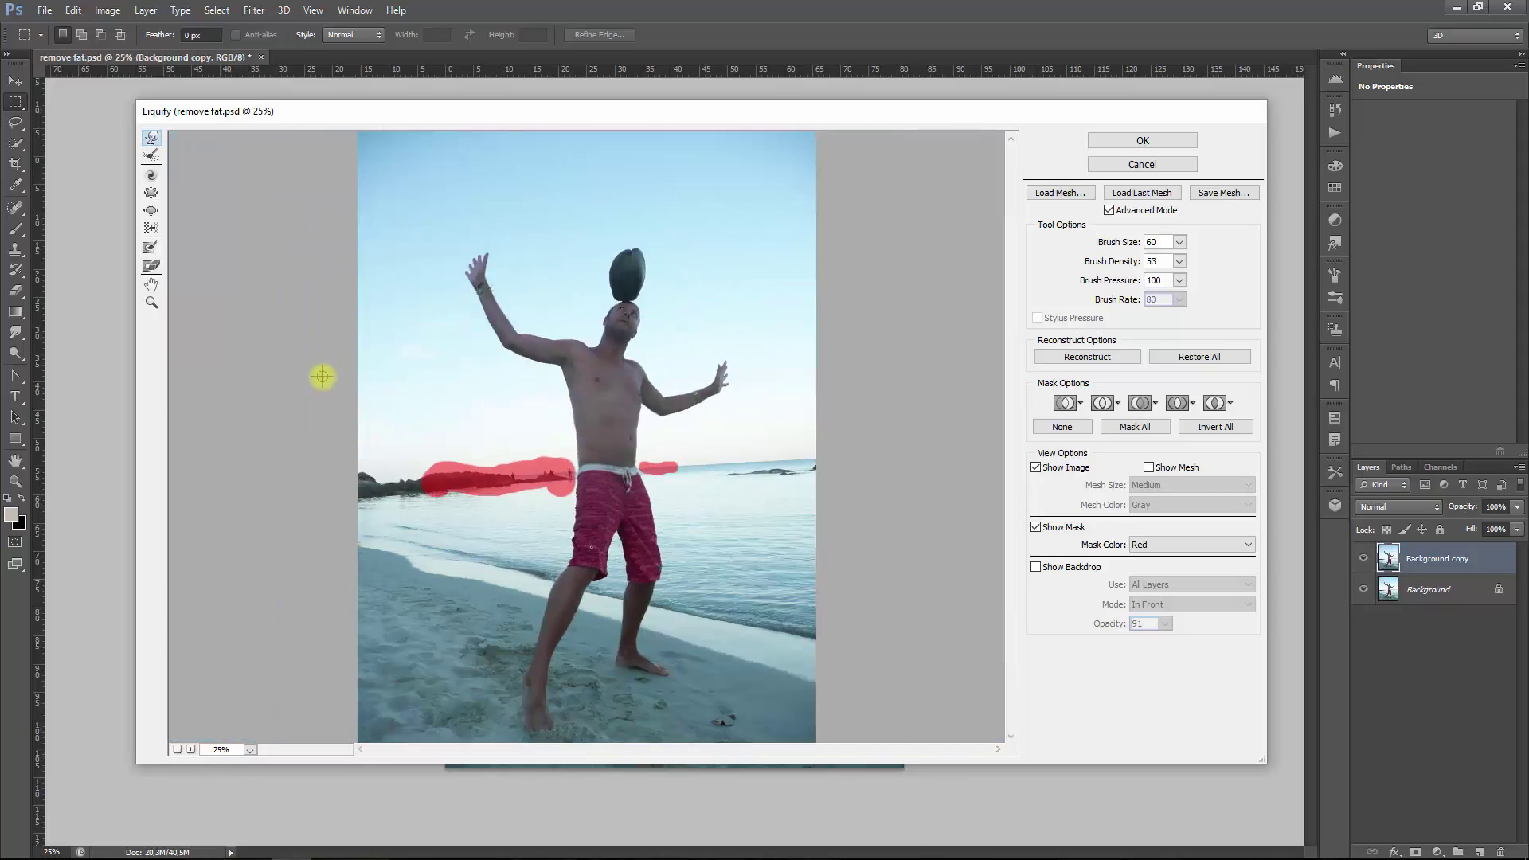
{"action": "key", "text": "ctrl+plus"}
{"action": "key", "text": "ctrl+plus"}
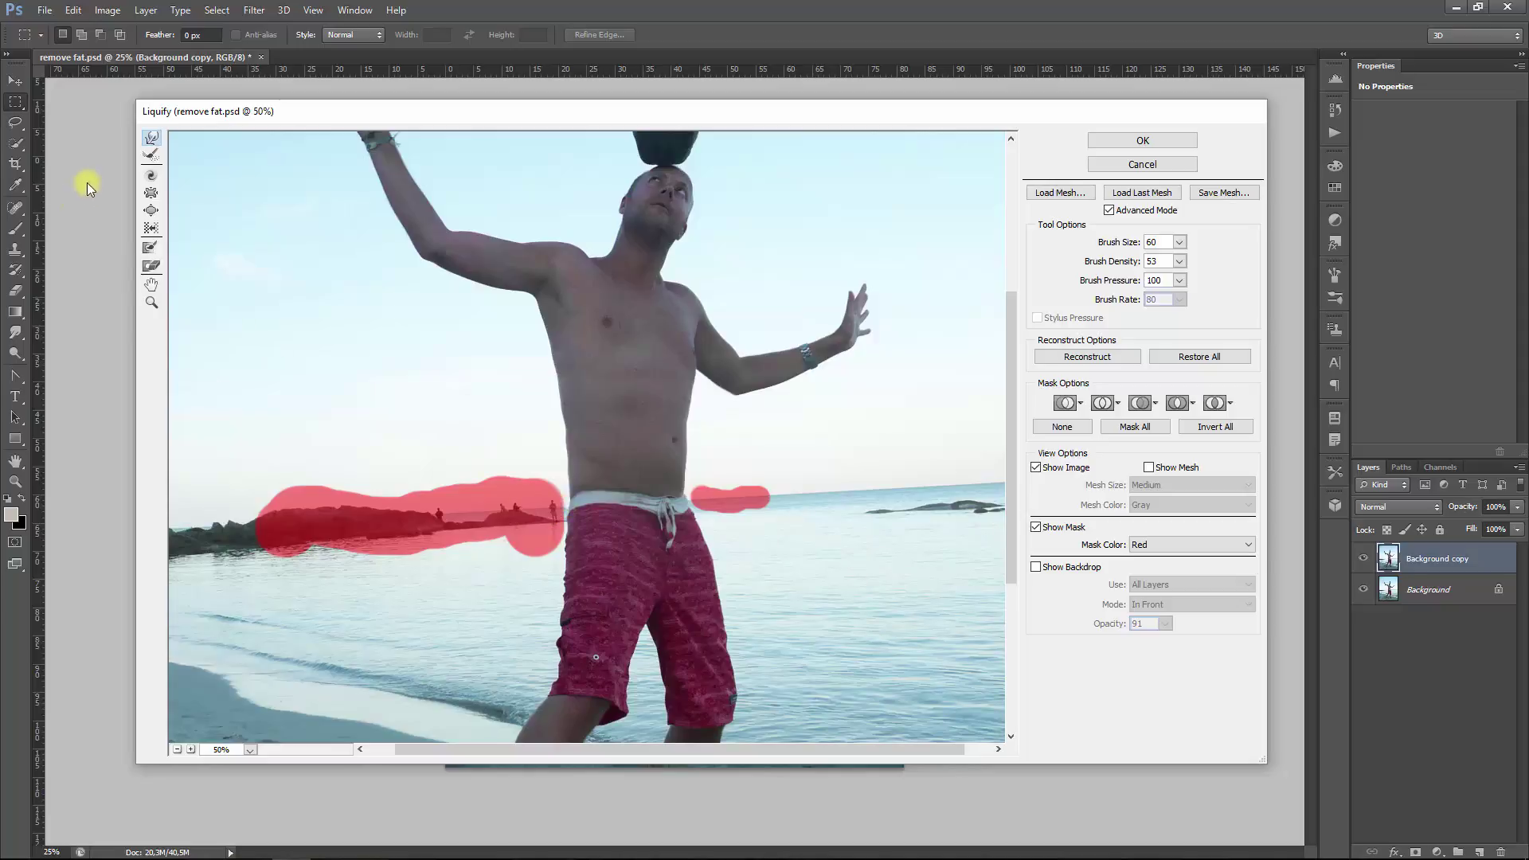
{"action": "left_click", "coordinate": [149, 248]}
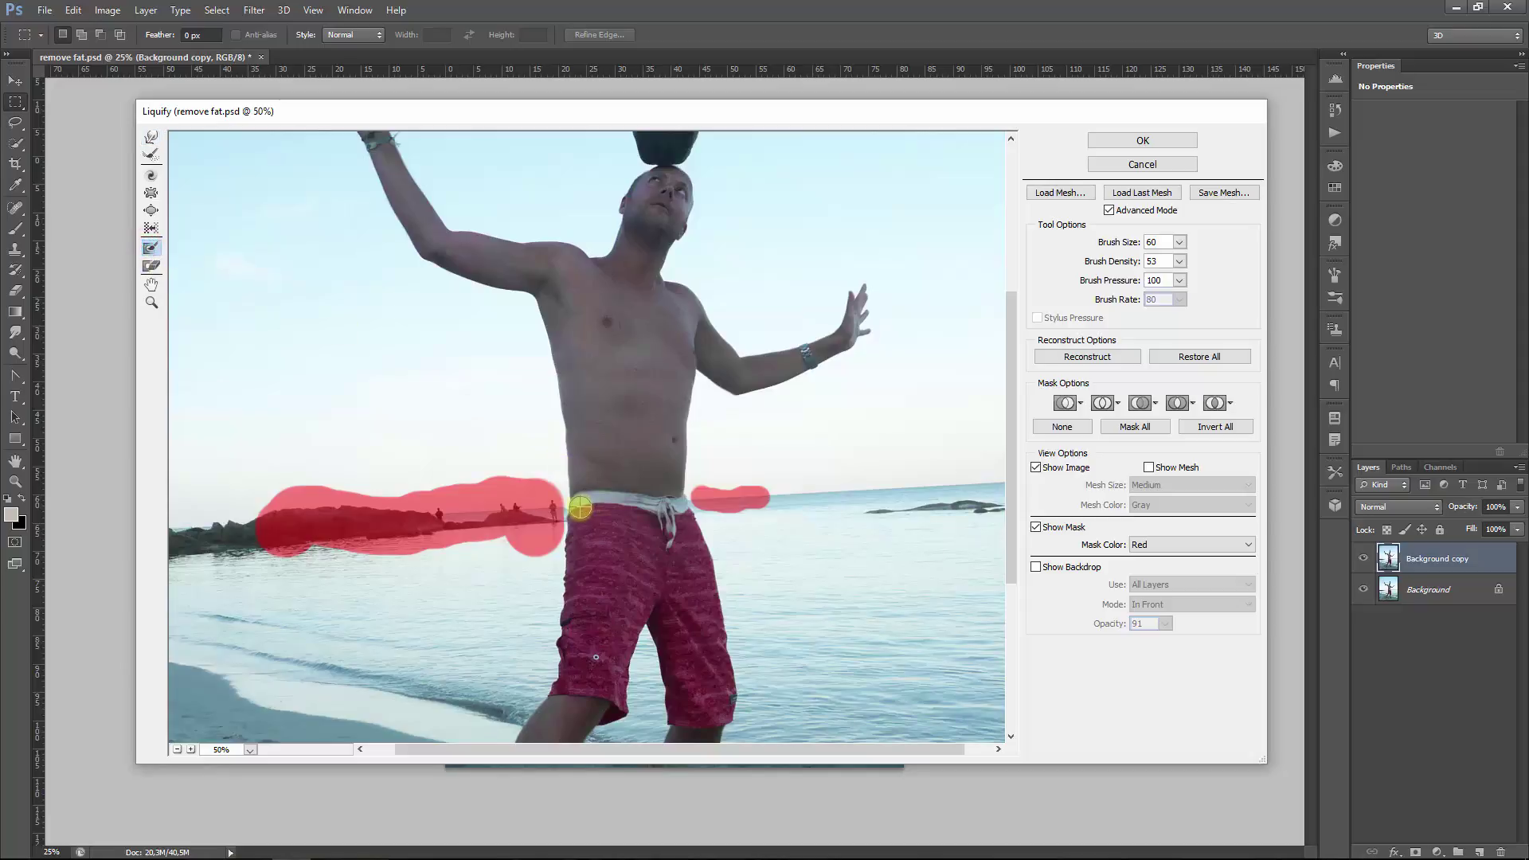
{"action": "left_click_drag", "start_coordinate": [579, 507], "coordinate": [579, 500]}
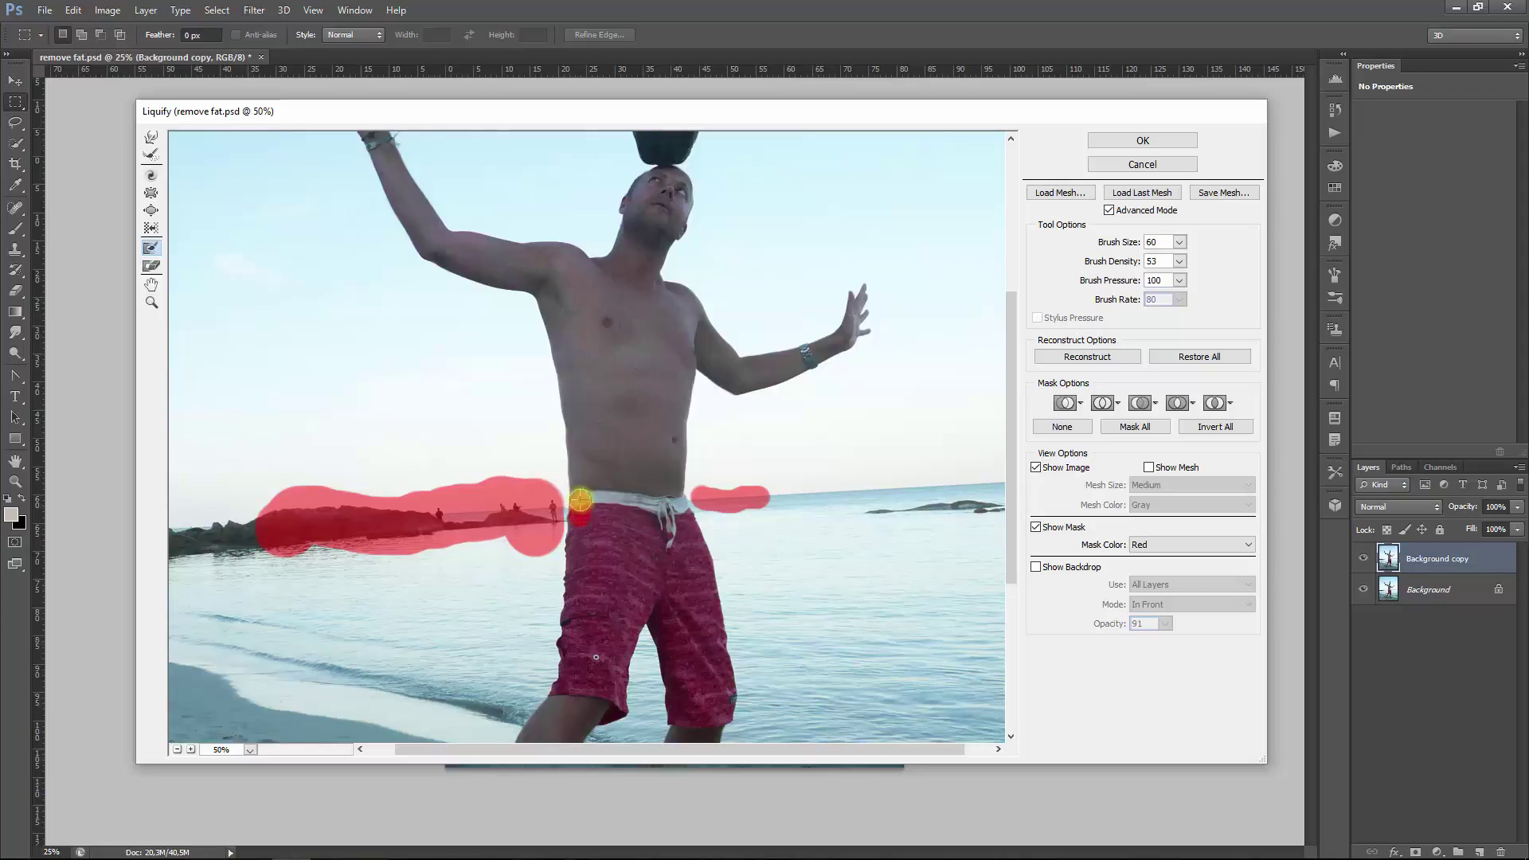
{"action": "left_click", "coordinate": [149, 139]}
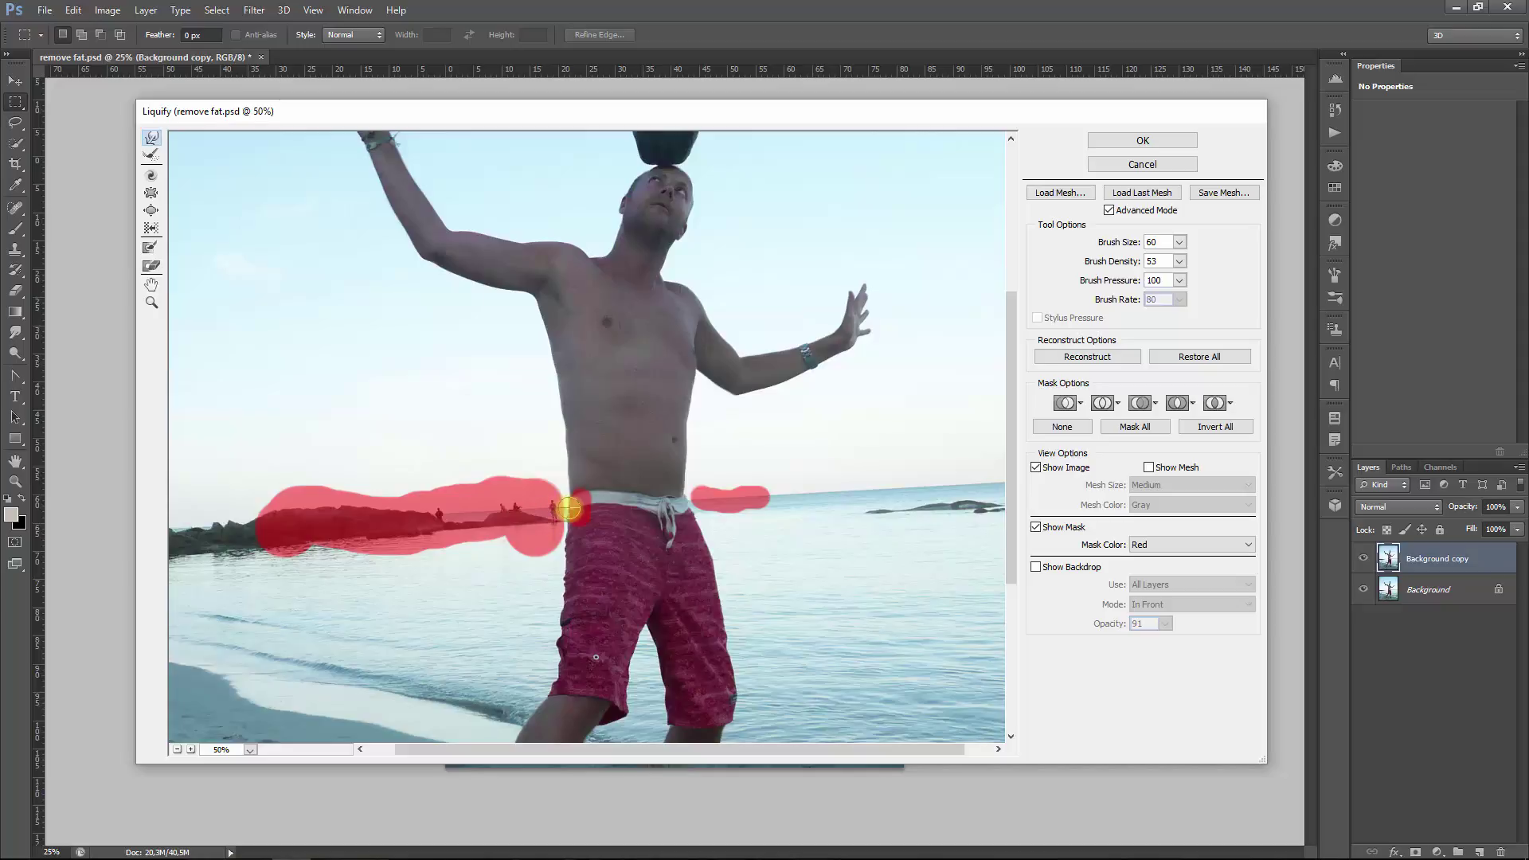
{"action": "left_click_drag", "start_coordinate": [573, 512], "coordinate": [567, 506]}
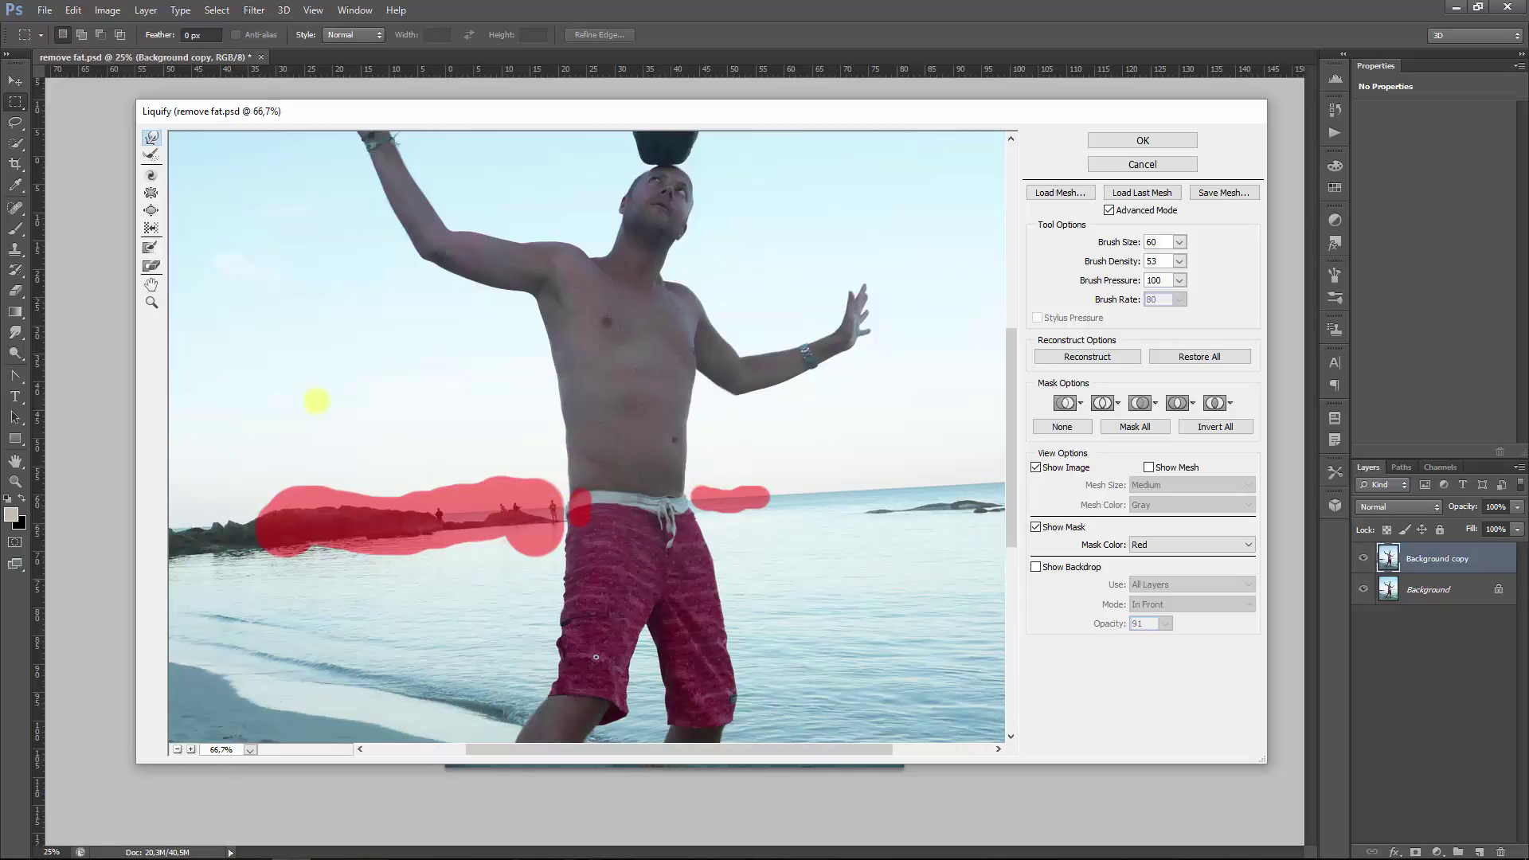
Step: Test another warp on the waist edge, ending the preview at 66.7% zoom
{"action": "key", "text": "ctrl+plus"}
{"action": "key", "text": "ctrl+plus"}
{"action": "left_click", "coordinate": [605, 260]}
{"action": "key", "text": "ctrl+minus"}
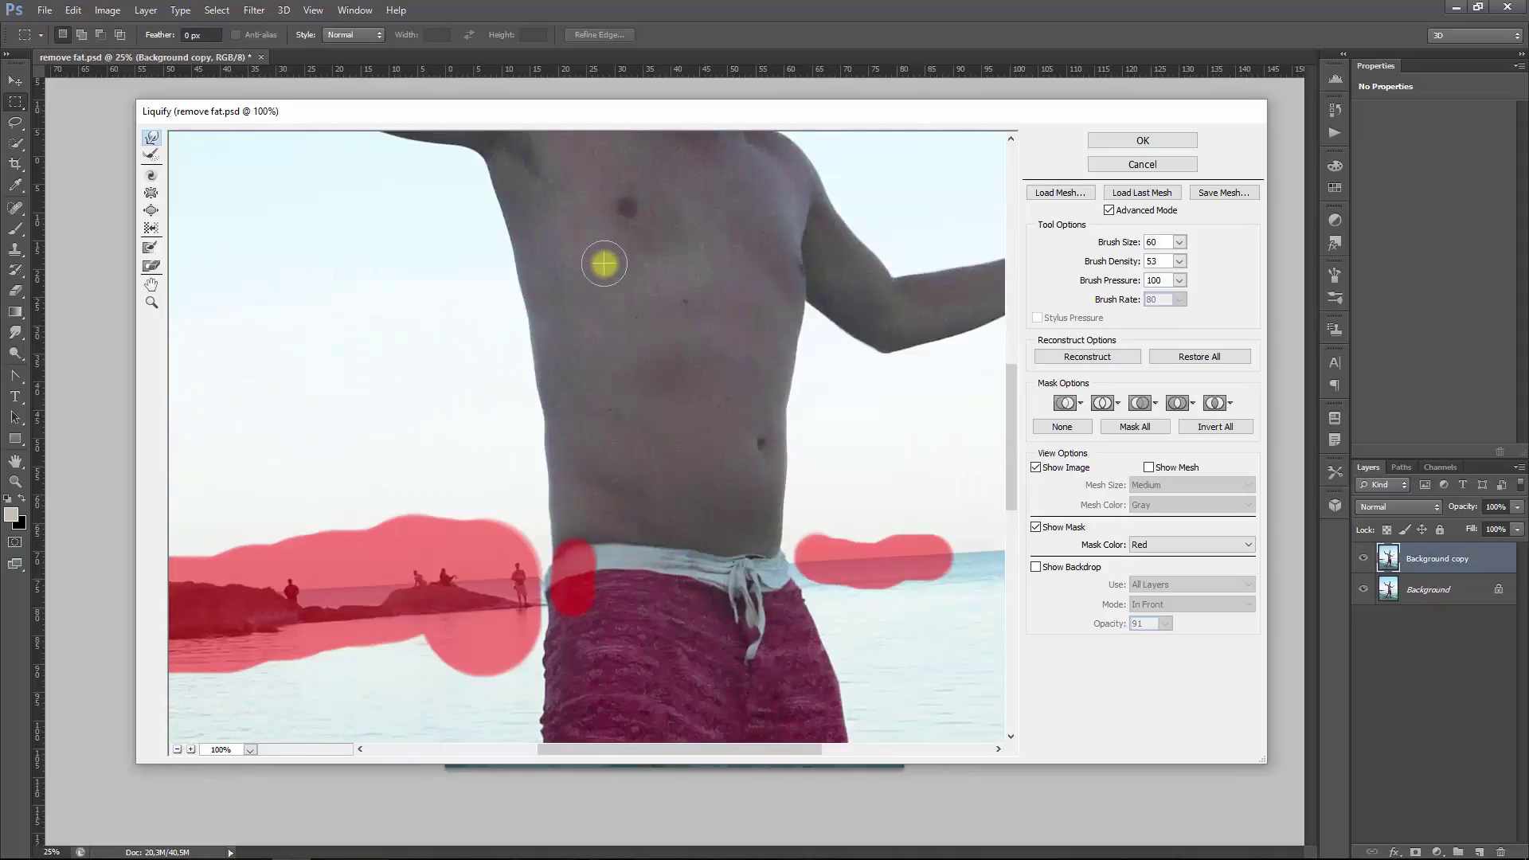
{"action": "left_click", "coordinate": [547, 571]}
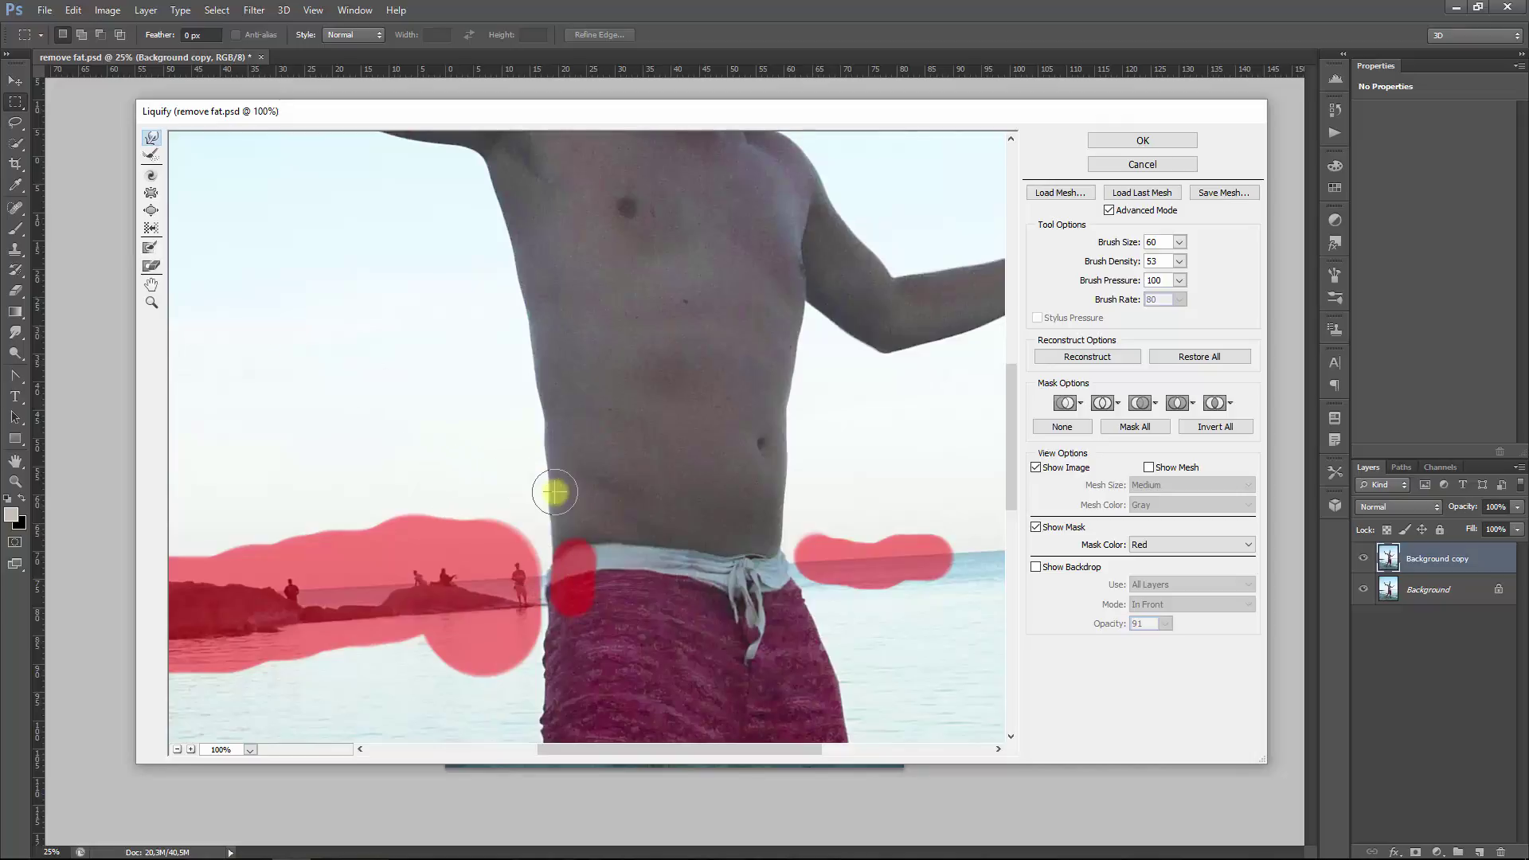
{"action": "key", "text": "ctrl+minus"}
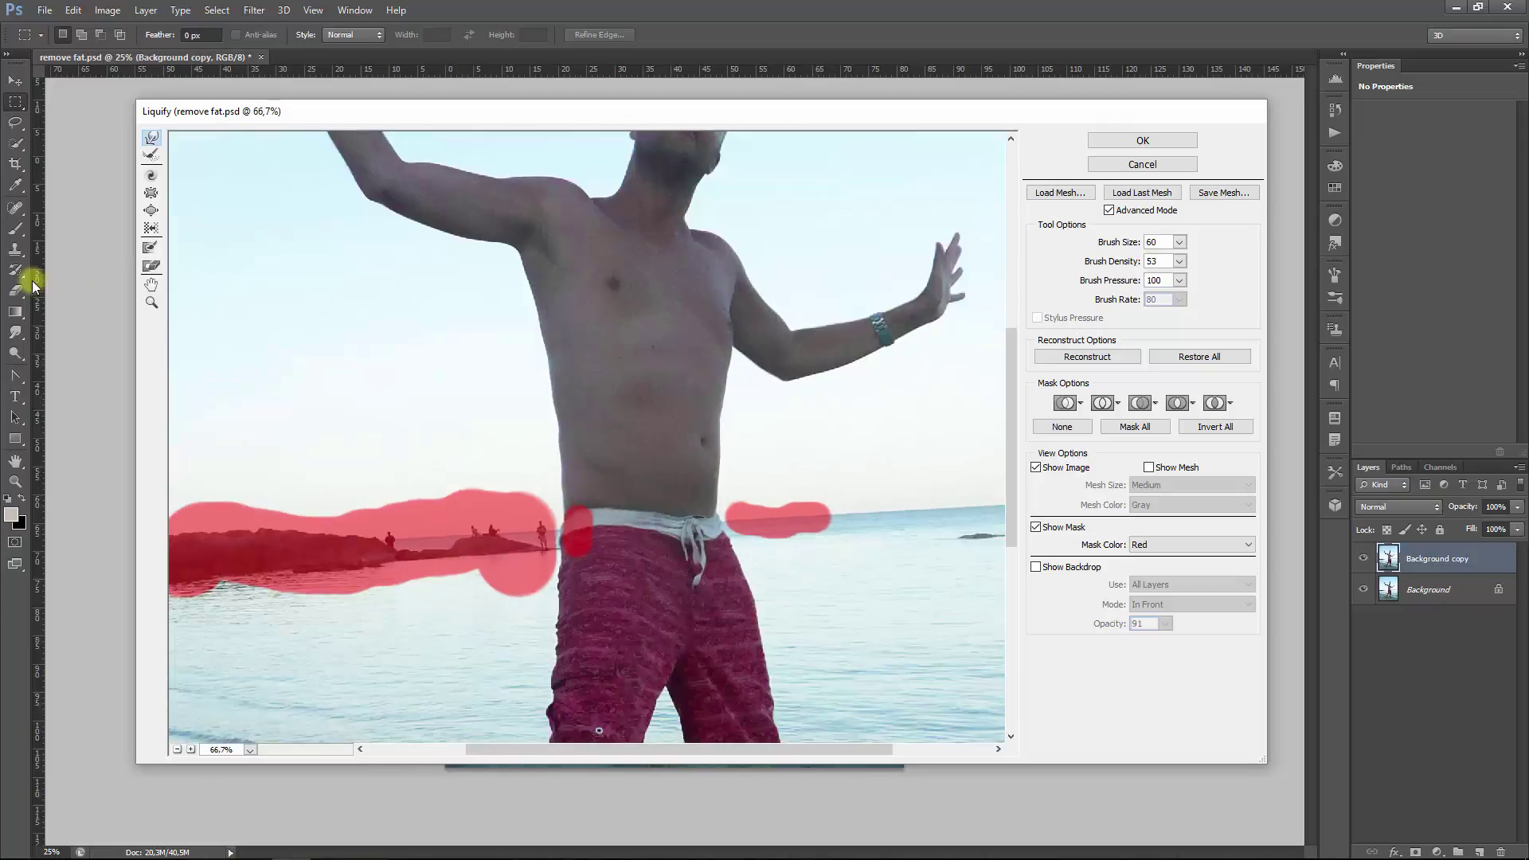
Step: Thaw away every red freeze-mask area with the Thaw Mask Tool, brush enlarged to 300
{"action": "left_click", "coordinate": [151, 266]}
{"action": "mouse_move", "coordinate": [836, 505]}
{"action": "left_mouse_down"}
{"action": "mouse_move", "coordinate": [688, 514]}
{"action": "mouse_move", "coordinate": [819, 520]}
{"action": "mouse_move", "coordinate": [733, 537]}
{"action": "mouse_move", "coordinate": [809, 540]}
{"action": "mouse_move", "coordinate": [672, 513]}
{"action": "mouse_move", "coordinate": [581, 525]}
{"action": "left_mouse_up"}
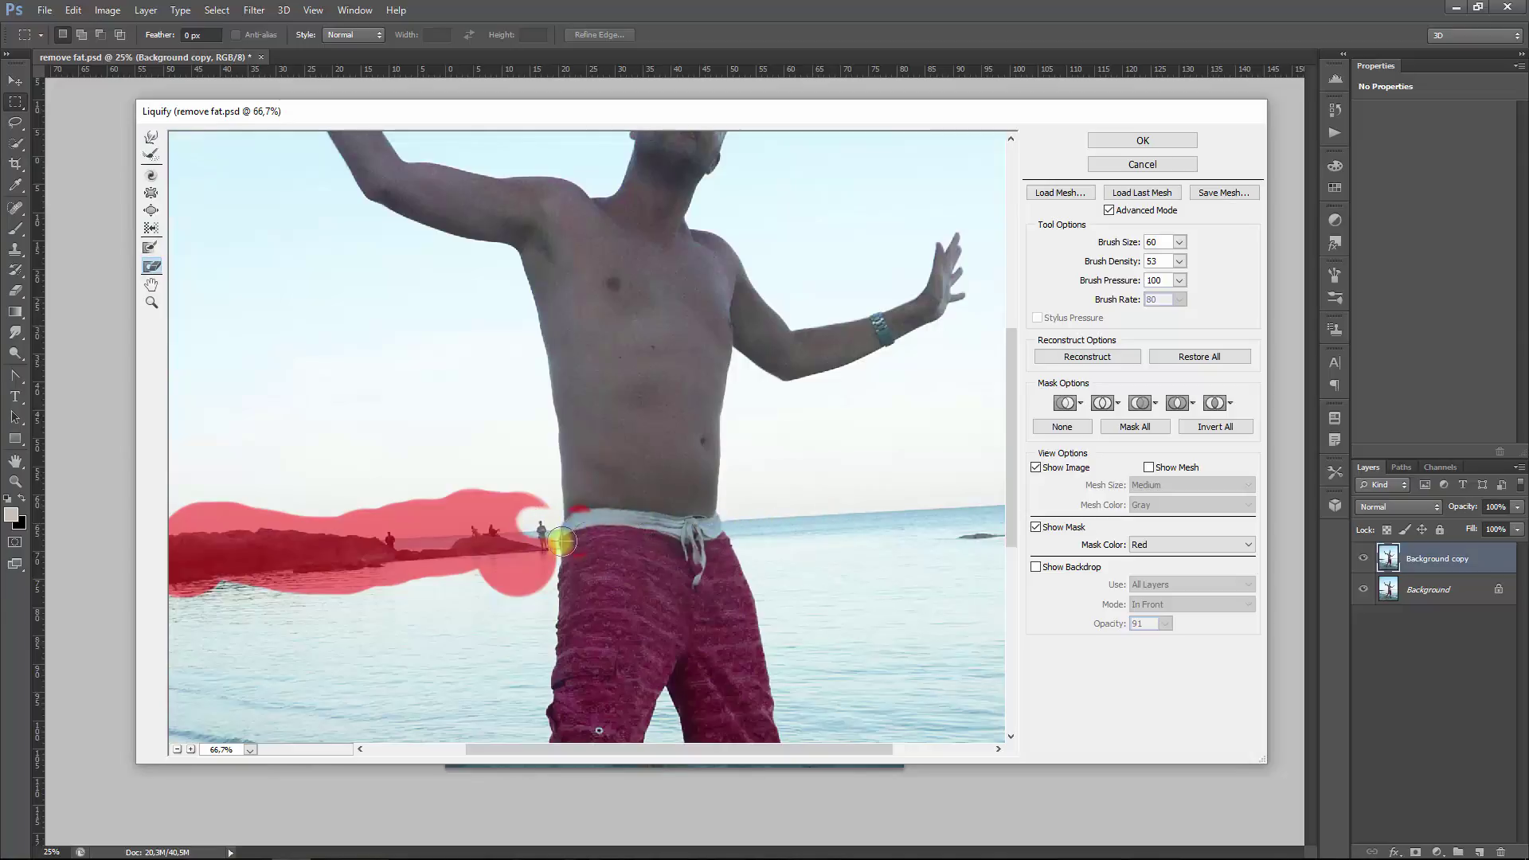
{"action": "mouse_move", "coordinate": [558, 541]}
{"action": "left_mouse_down"}
{"action": "mouse_move", "coordinate": [541, 584]}
{"action": "mouse_move", "coordinate": [556, 527]}
{"action": "mouse_move", "coordinate": [526, 515]}
{"action": "mouse_move", "coordinate": [431, 536]}
{"action": "mouse_move", "coordinate": [574, 556]}
{"action": "mouse_move", "coordinate": [323, 528]}
{"action": "left_mouse_up"}
{"action": "key", "text": "bracketright"}
{"action": "key", "text": "bracketright"}
{"action": "key", "text": "bracketright"}
{"action": "key", "text": "bracketright"}
{"action": "key", "text": "bracketright"}
{"action": "key", "text": "bracketright"}
{"action": "key", "text": "bracketright"}
{"action": "key", "text": "bracketright"}
{"action": "key", "text": "bracketright"}
{"action": "mouse_move", "coordinate": [495, 540]}
{"action": "left_mouse_down"}
{"action": "mouse_move", "coordinate": [368, 528]}
{"action": "mouse_move", "coordinate": [201, 546]}
{"action": "left_mouse_up"}
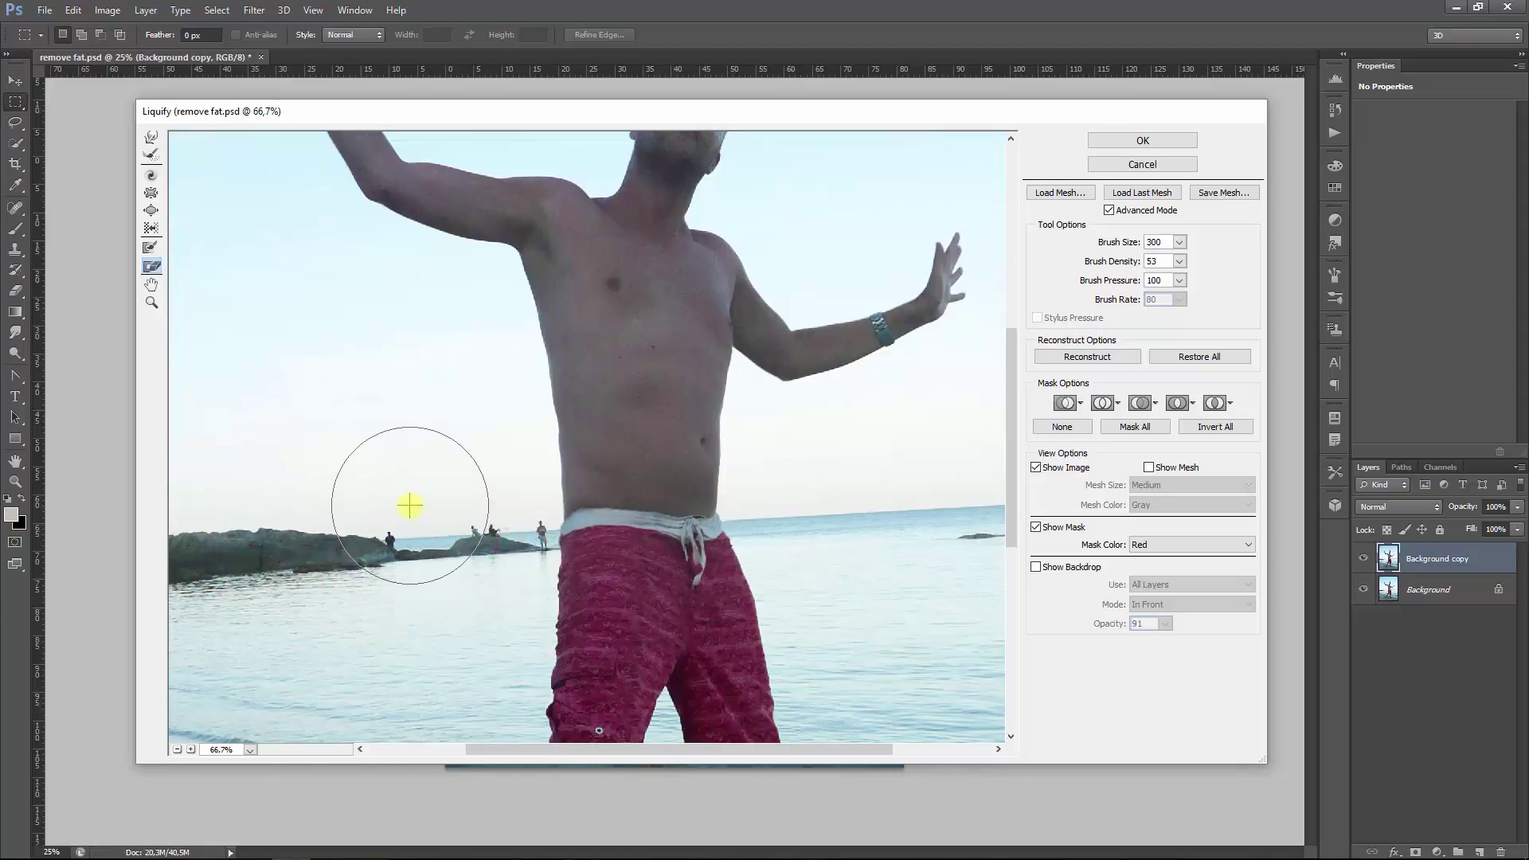
{"action": "key", "text": "ctrl+minus"}
{"action": "key", "text": "ctrl+minus"}
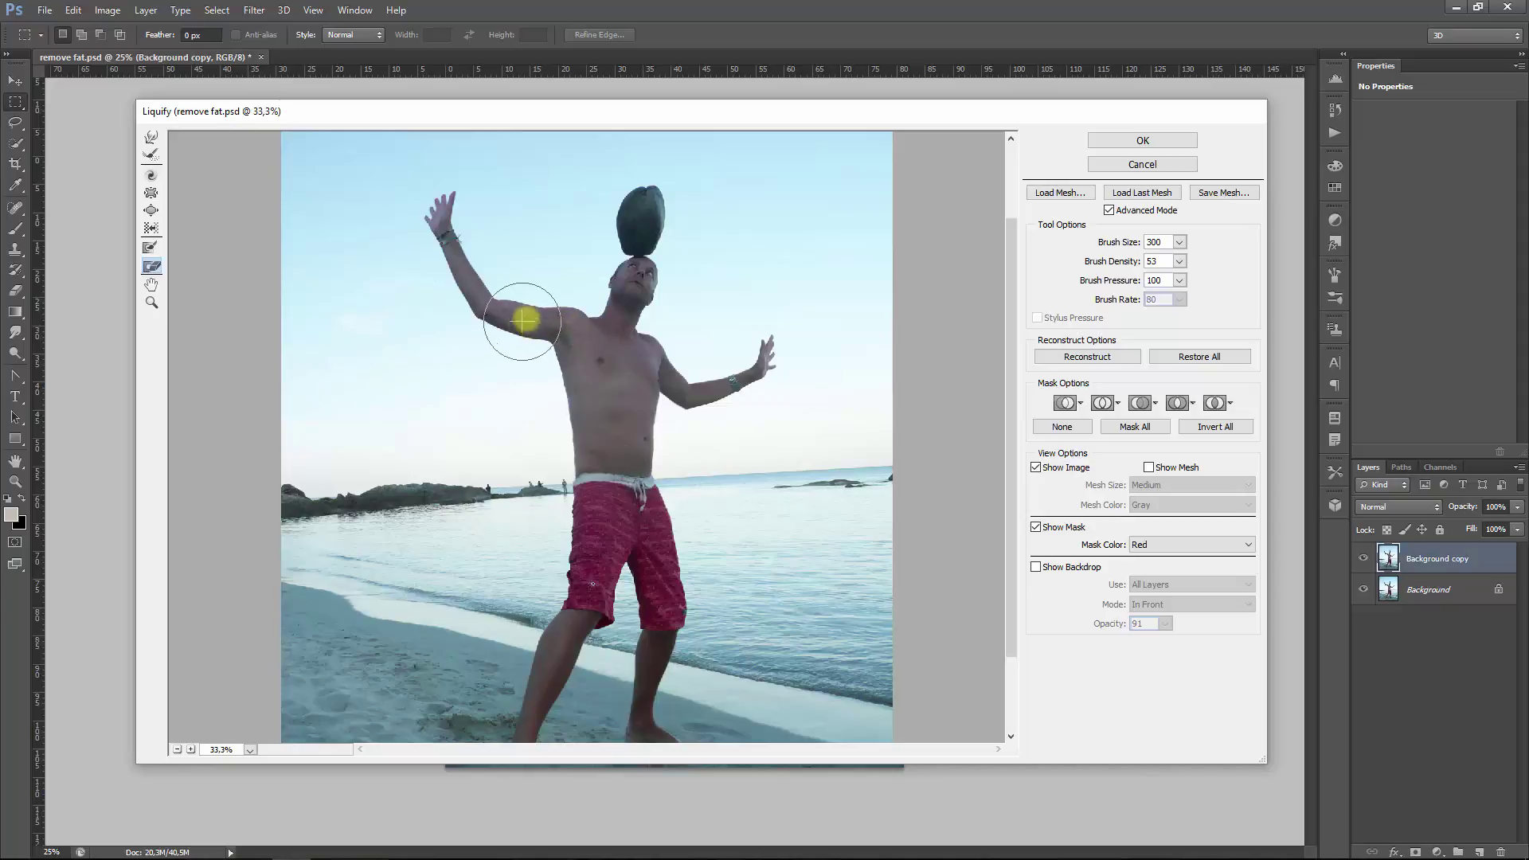
Step: Choose the Bloat Tool at brush size 200 and bloat both upper arms
{"action": "left_click", "coordinate": [148, 210]}
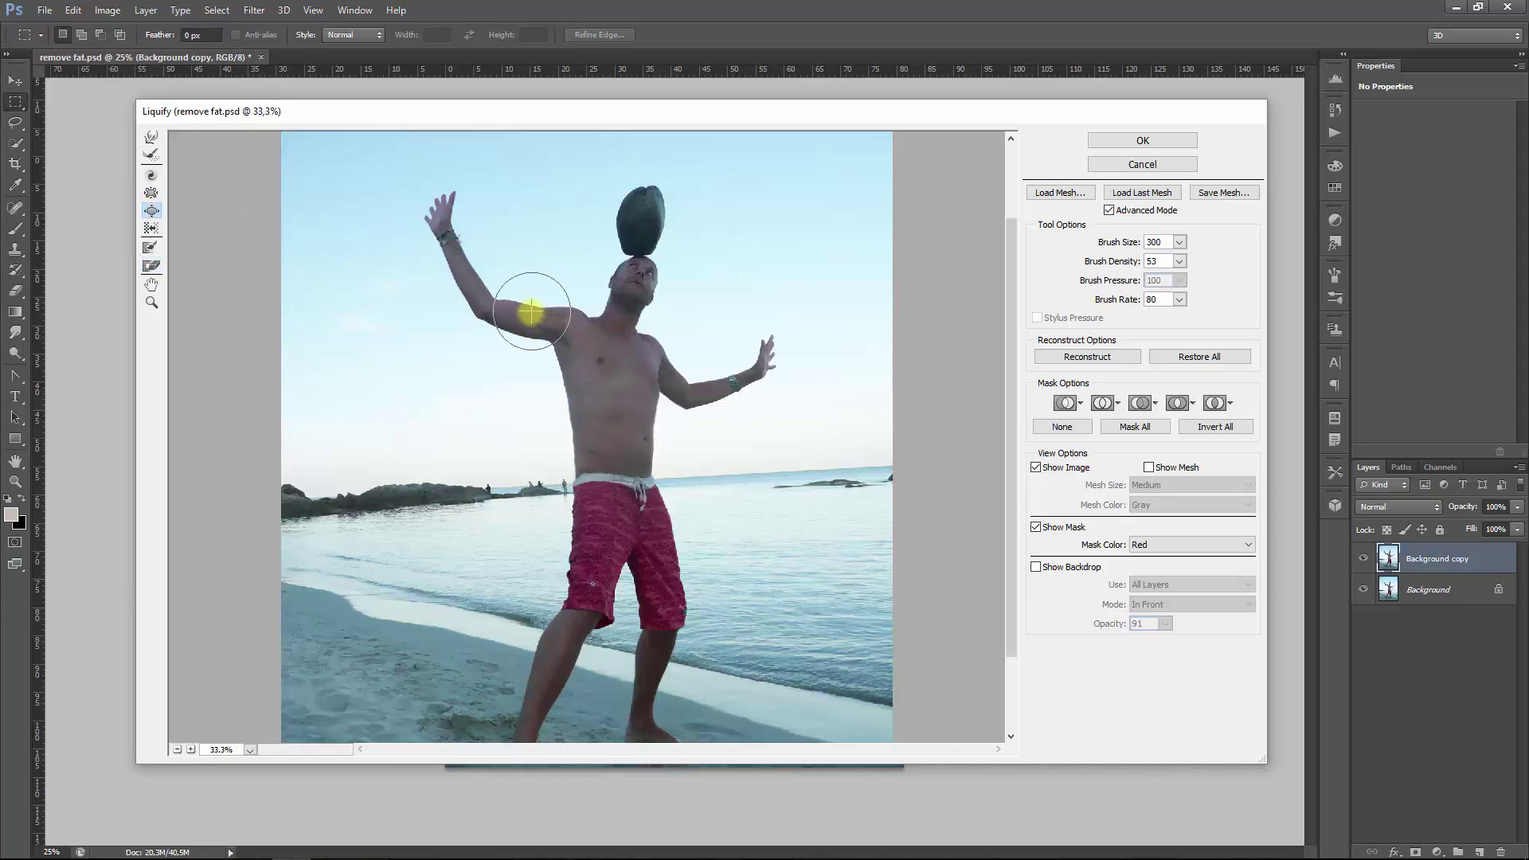
{"action": "key", "text": "bracketright"}
{"action": "key", "text": "bracketright"}
{"action": "key", "text": "bracketright"}
{"action": "key", "text": "bracketright"}
{"action": "key", "text": "bracketleft"}
{"action": "key", "text": "bracketleft"}
{"action": "key", "text": "bracketleft"}
{"action": "key", "text": "bracketleft"}
{"action": "key", "text": "bracketleft"}
{"action": "key", "text": "bracketleft"}
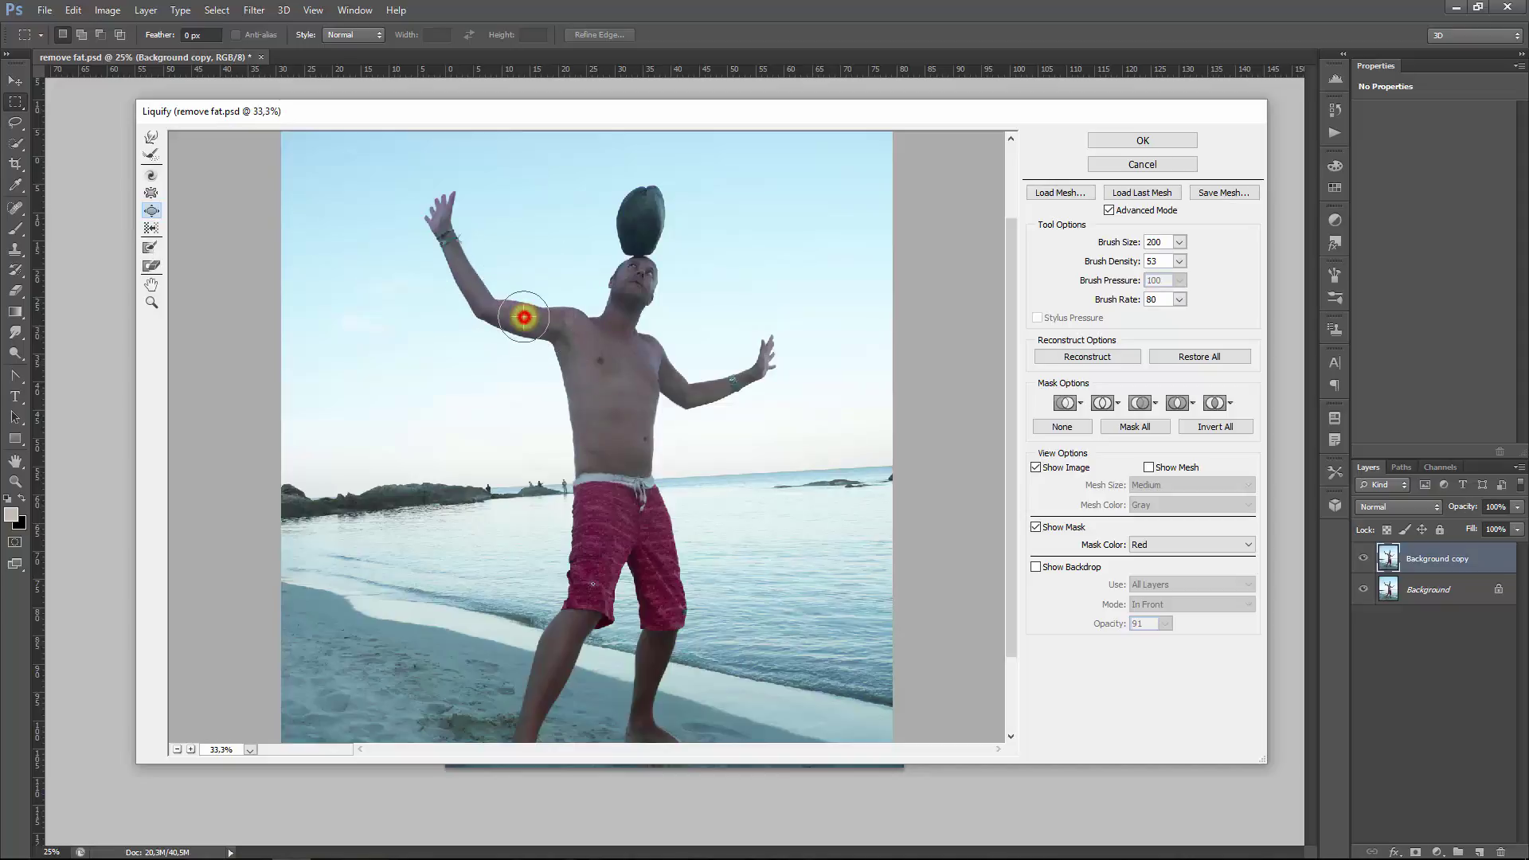
{"action": "left_click", "coordinate": [514, 315]}
{"action": "left_click", "coordinate": [534, 318]}
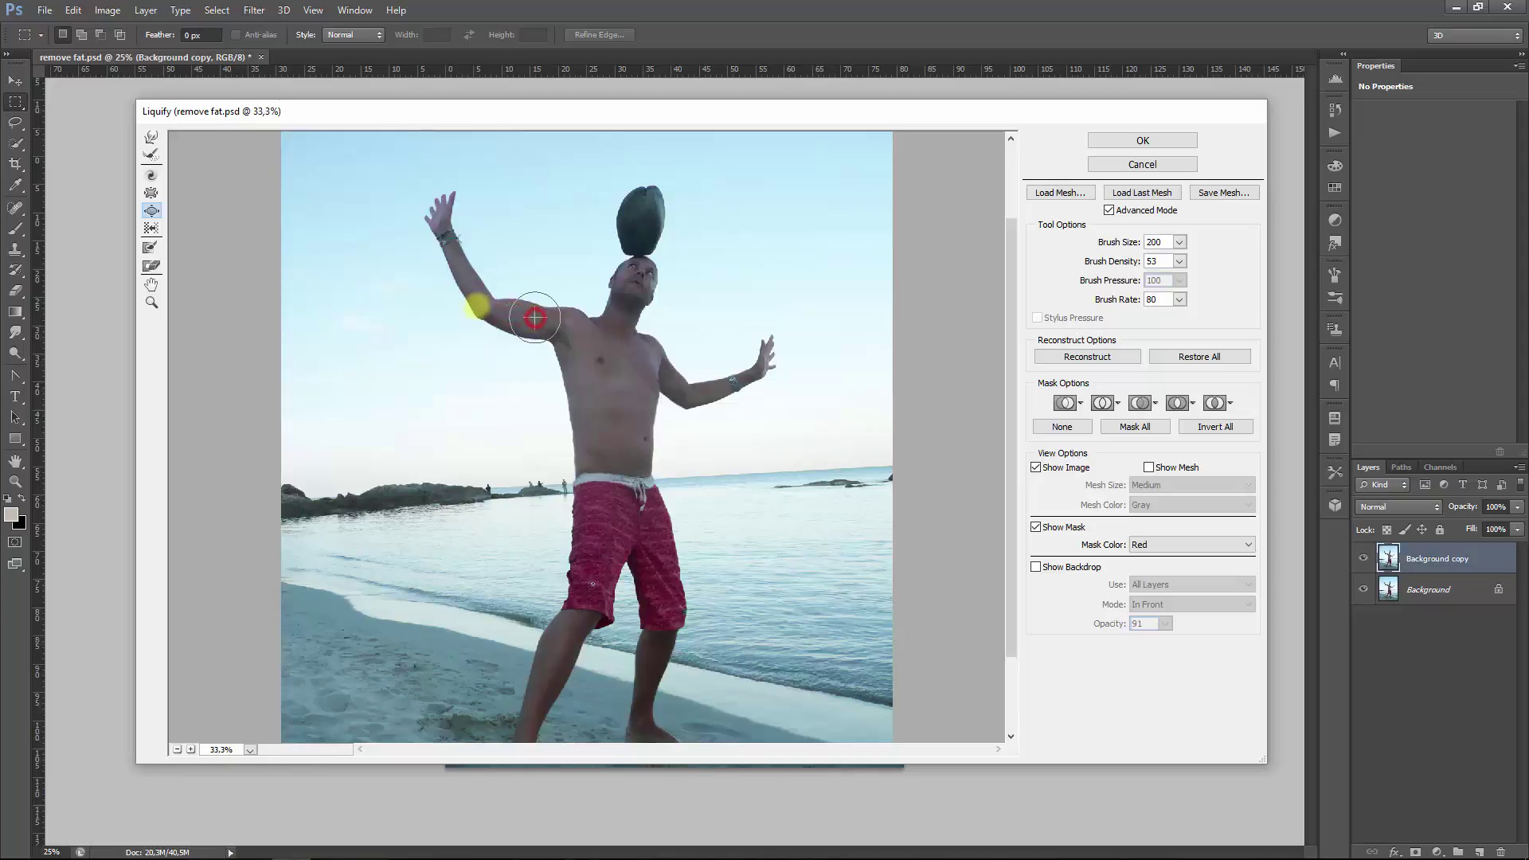
{"action": "left_click", "coordinate": [676, 385]}
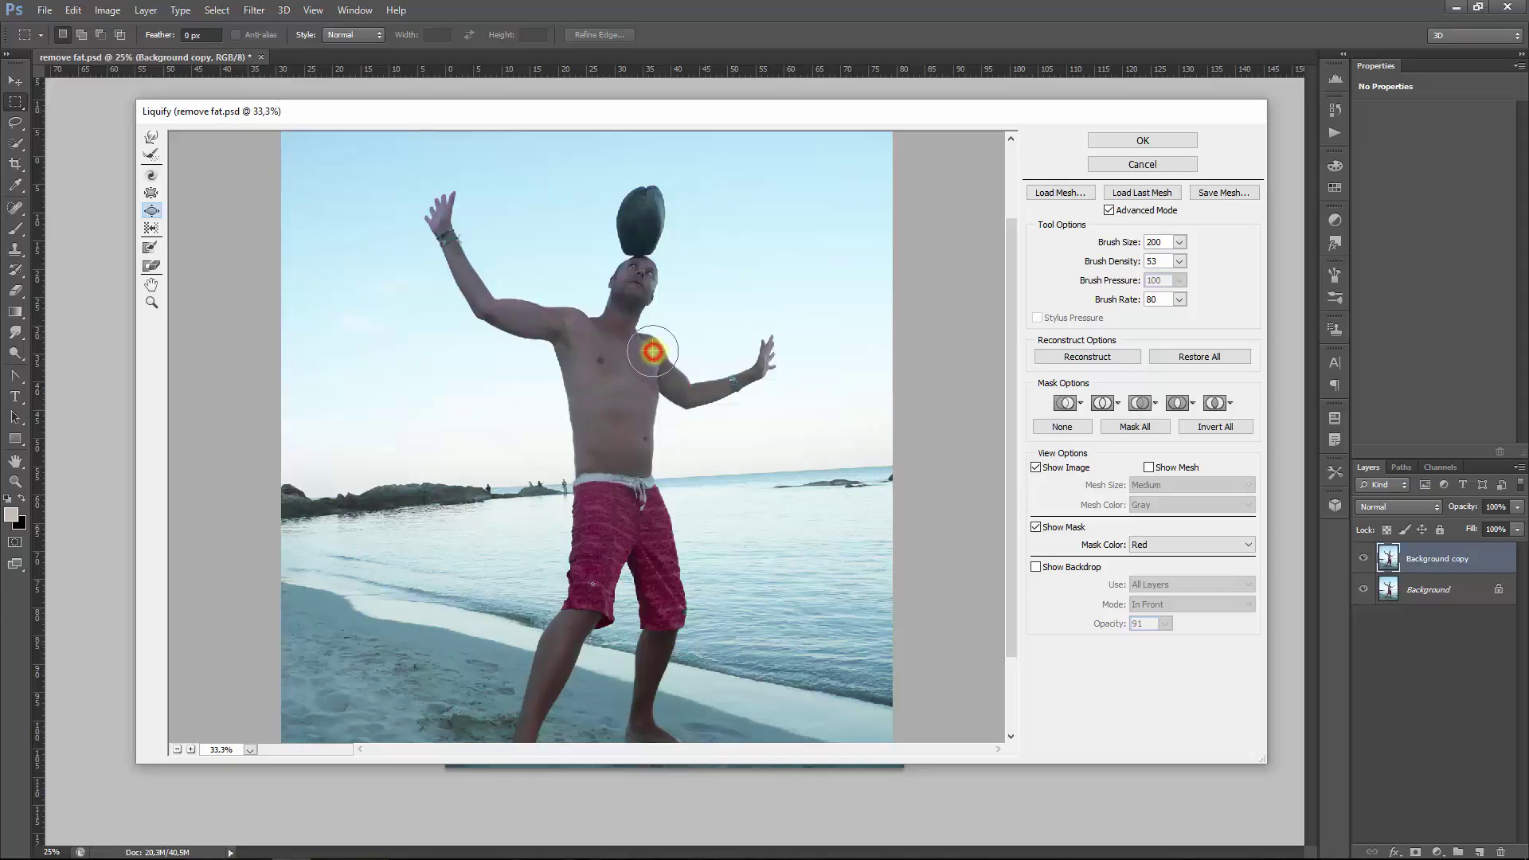
{"action": "left_click", "coordinate": [570, 320]}
Step: Bloat the right forearm, the left upper arm toward the shoulder, and the armpit area
{"action": "mouse_move", "coordinate": [666, 348]}
{"action": "left_mouse_down"}
{"action": "mouse_move", "coordinate": [701, 391]}
{"action": "mouse_move", "coordinate": [715, 383]}
{"action": "left_mouse_up"}
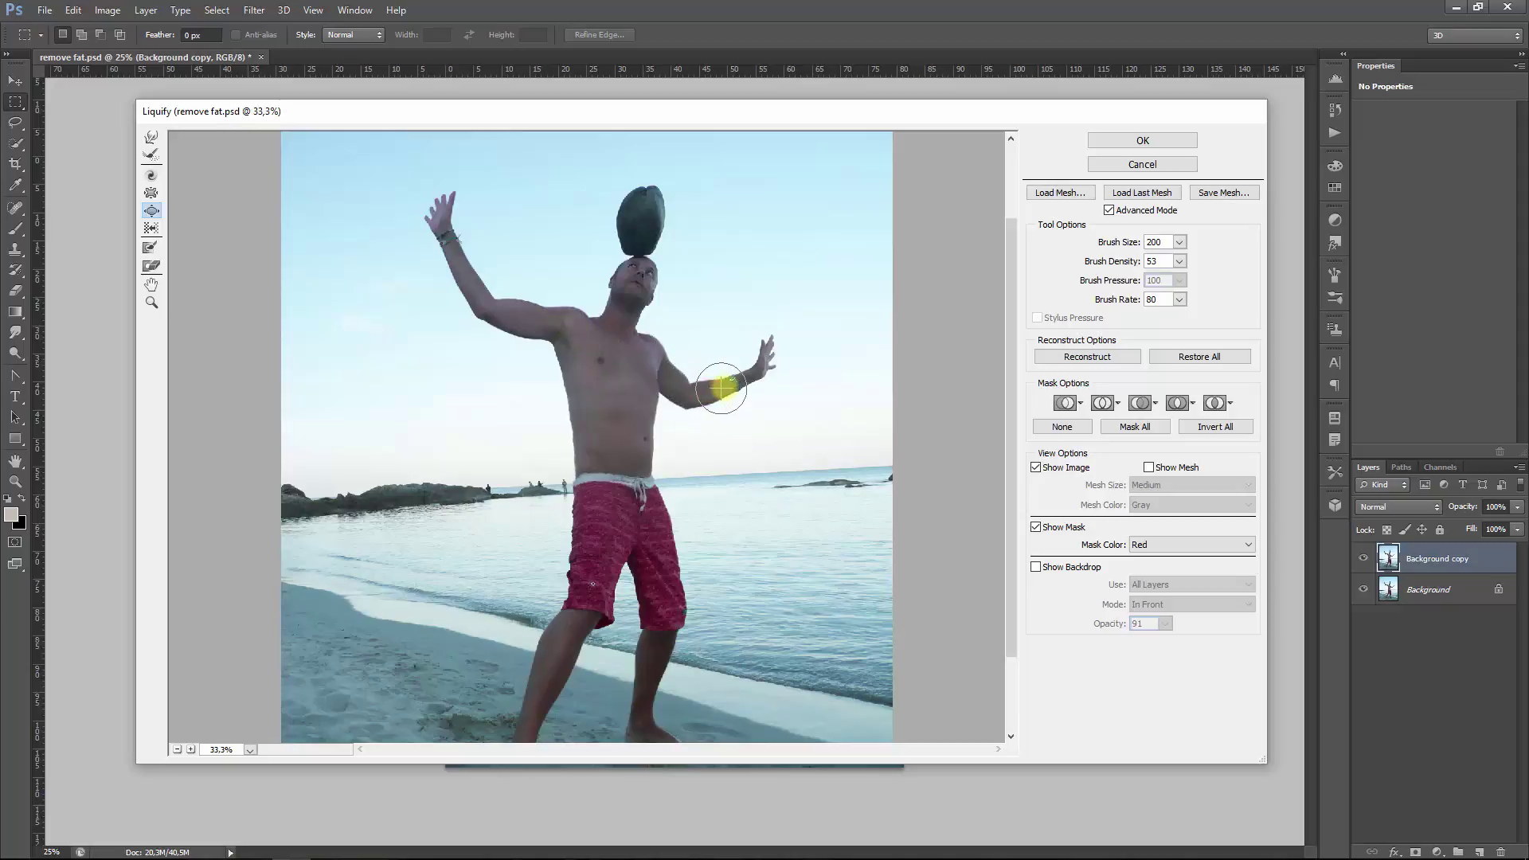
{"action": "mouse_move", "coordinate": [471, 300]}
{"action": "left_mouse_down"}
{"action": "mouse_move", "coordinate": [527, 314]}
{"action": "mouse_move", "coordinate": [456, 264]}
{"action": "mouse_move", "coordinate": [490, 297]}
{"action": "mouse_move", "coordinate": [392, 303]}
{"action": "left_mouse_up"}
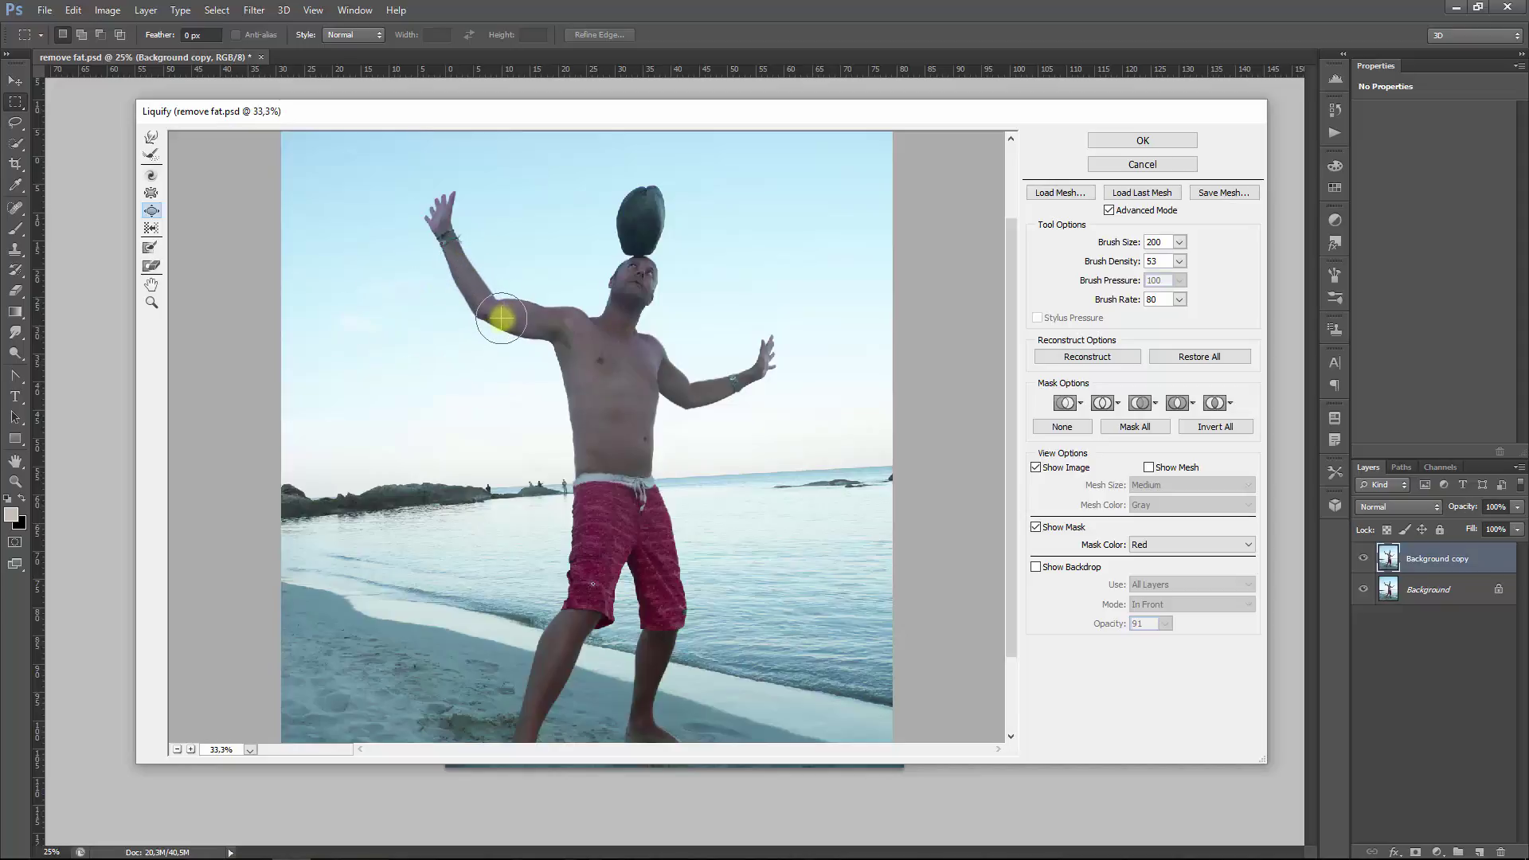
{"action": "left_click_drag", "start_coordinate": [571, 360], "coordinate": [563, 365]}
{"action": "left_click", "coordinate": [574, 375]}
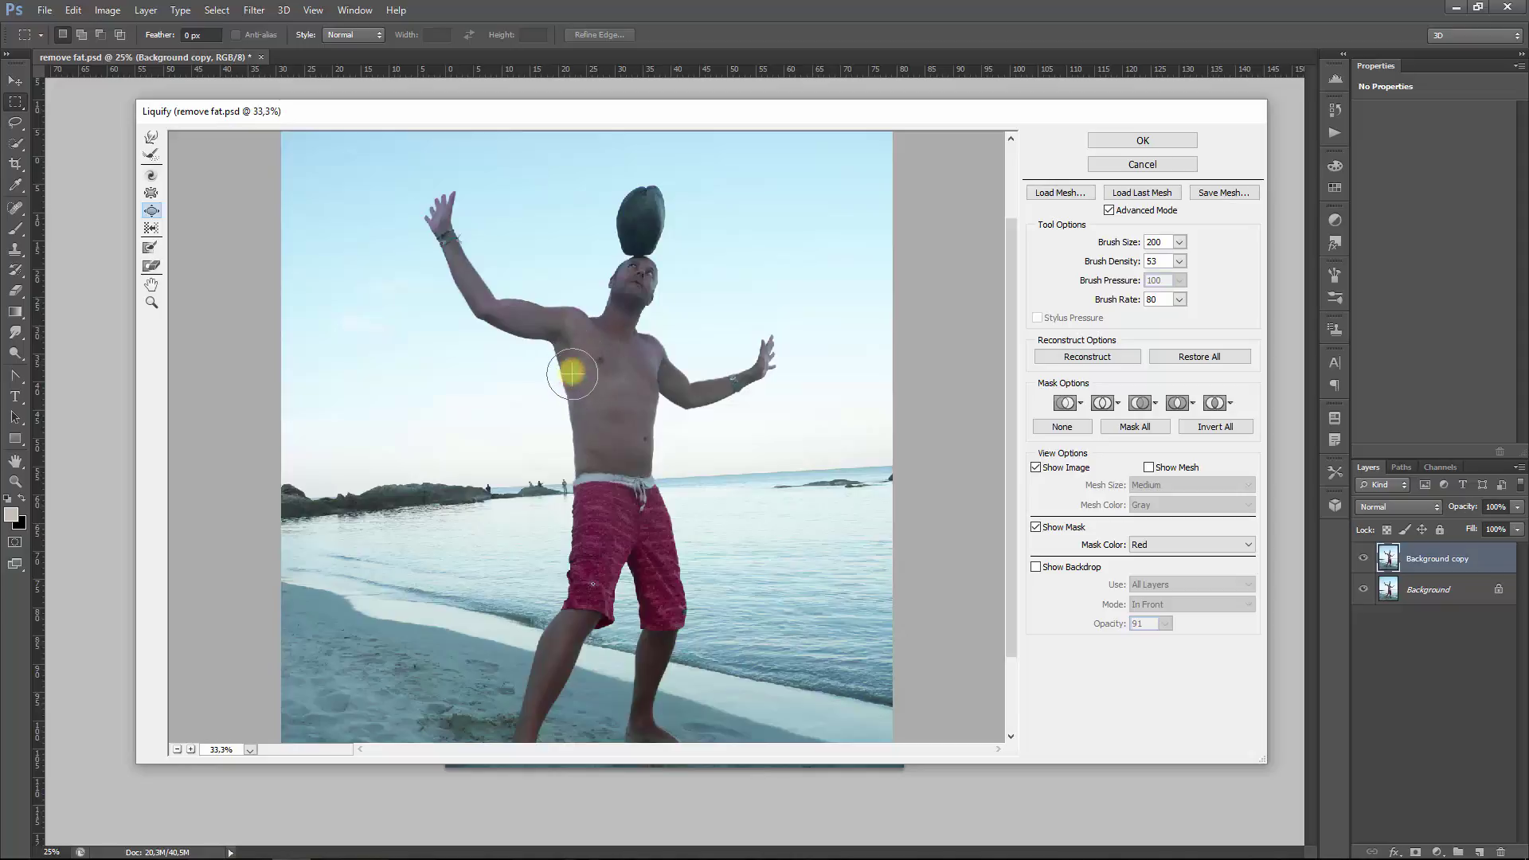
{"action": "left_click", "coordinate": [570, 368]}
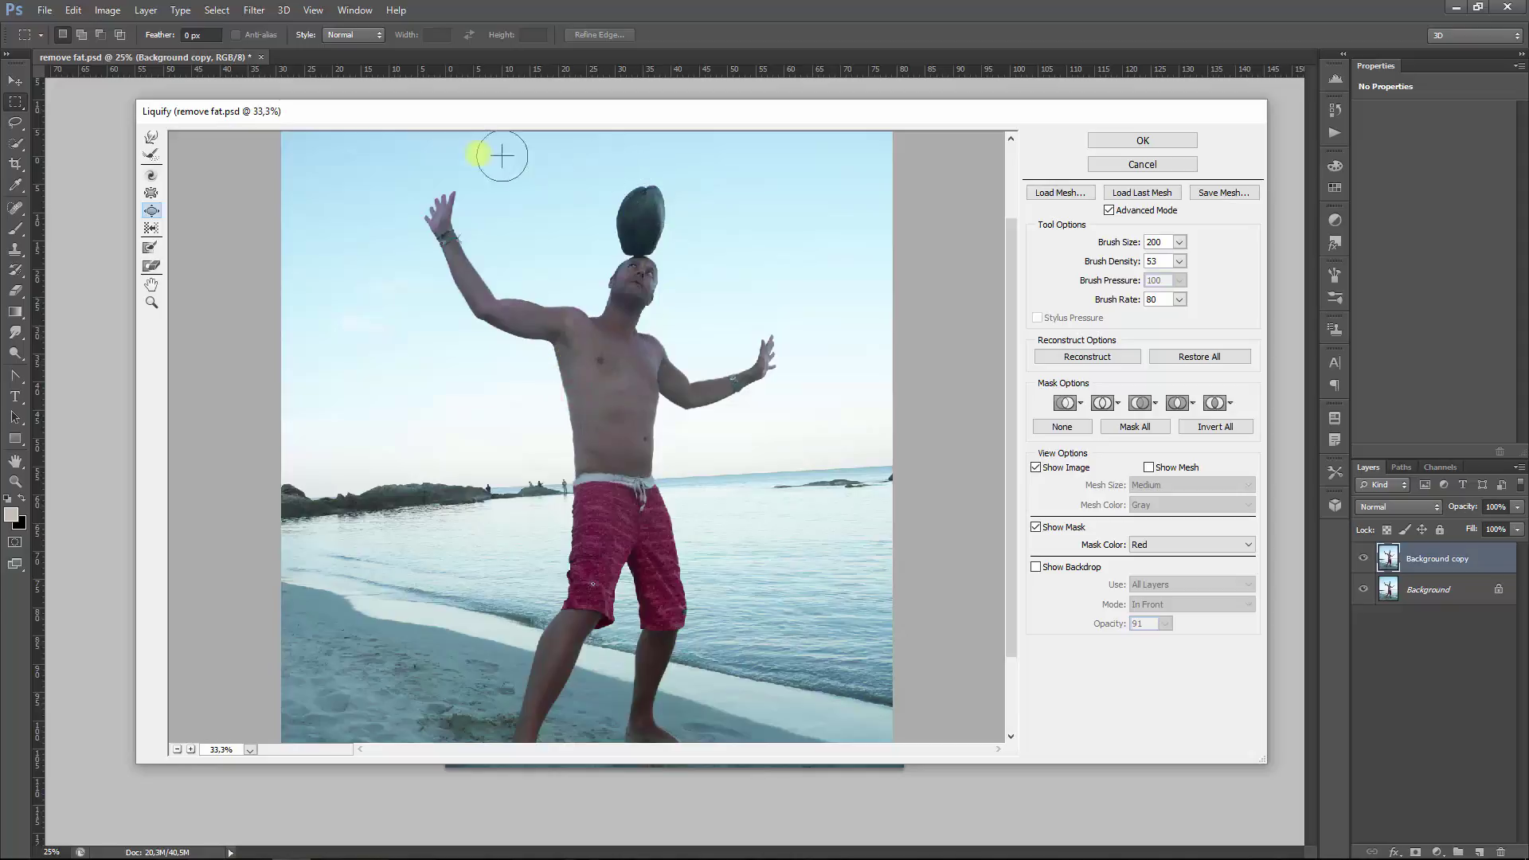
Step: Apply the Liquify slimming, then toggle the Background copy layer to compare, ending on the original belly
{"action": "left_click", "coordinate": [1161, 143]}
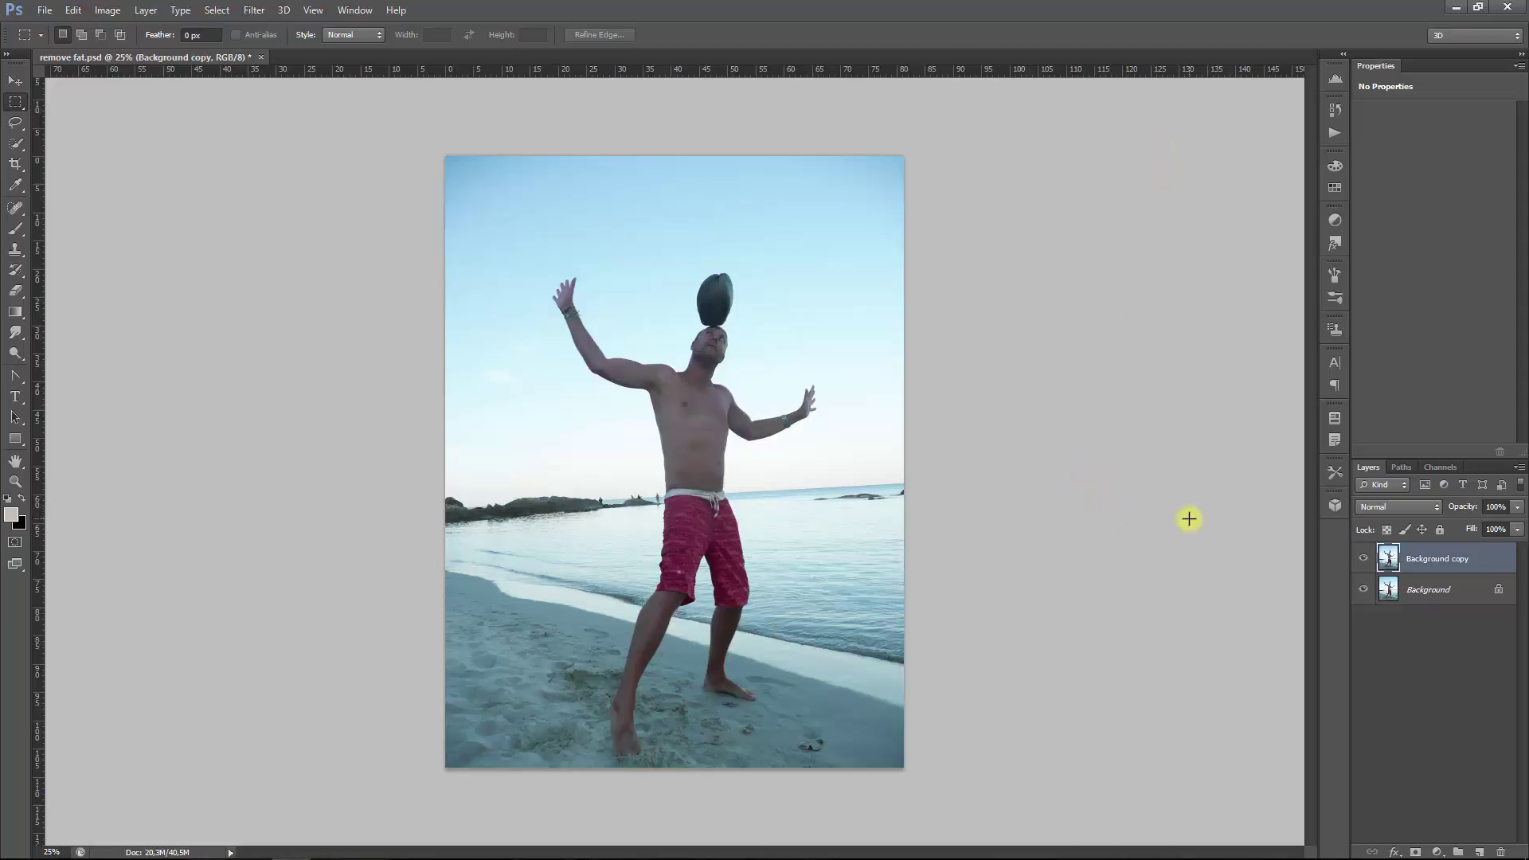
{"action": "left_click", "coordinate": [1364, 560]}
{"action": "left_click", "coordinate": [1364, 562]}
{"action": "left_click", "coordinate": [1363, 562]}
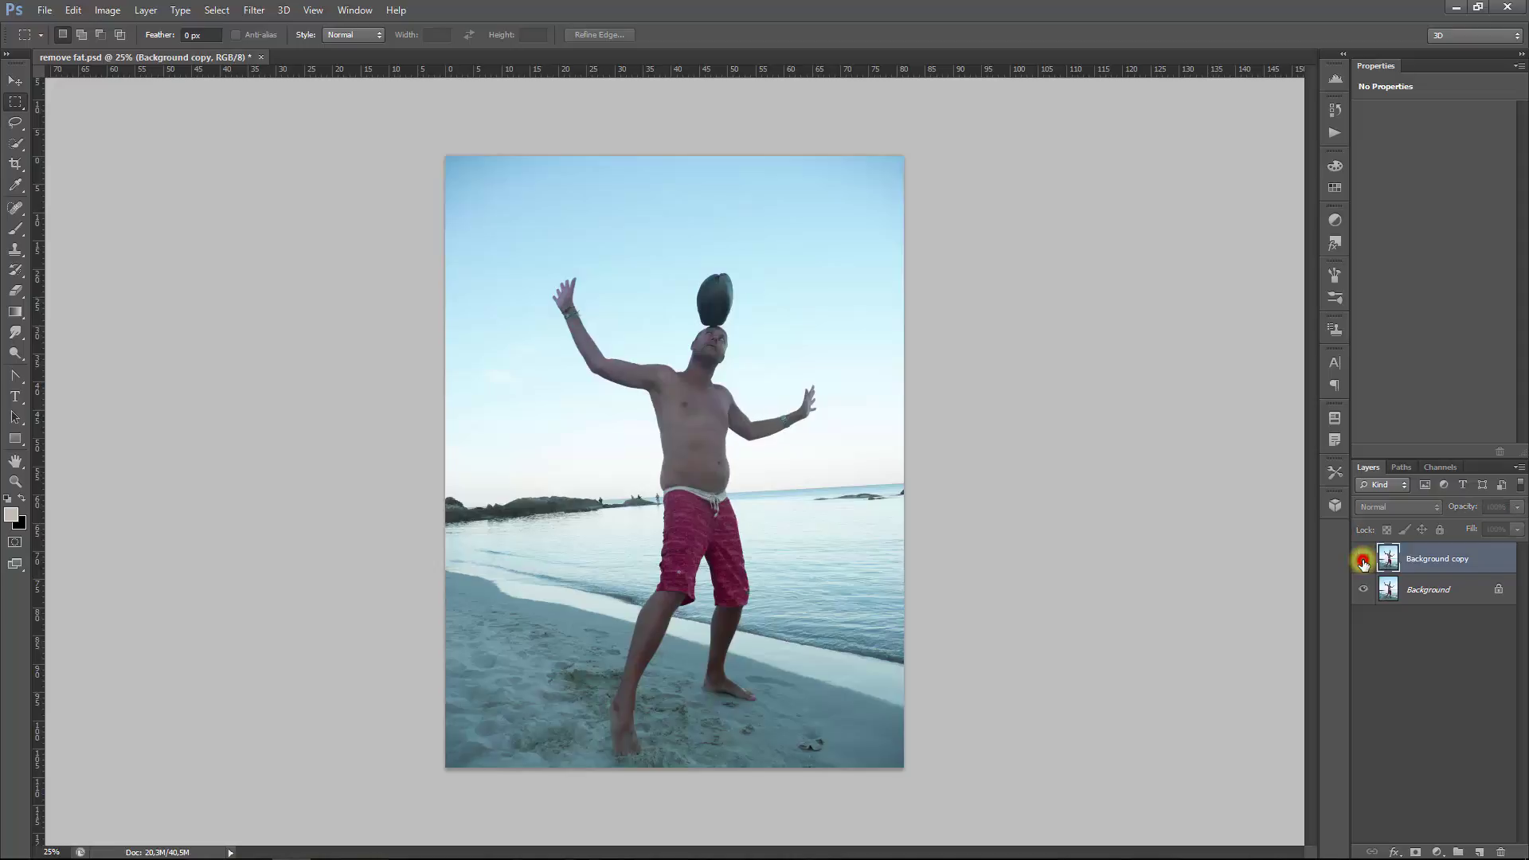
{"action": "left_click", "coordinate": [1363, 562]}
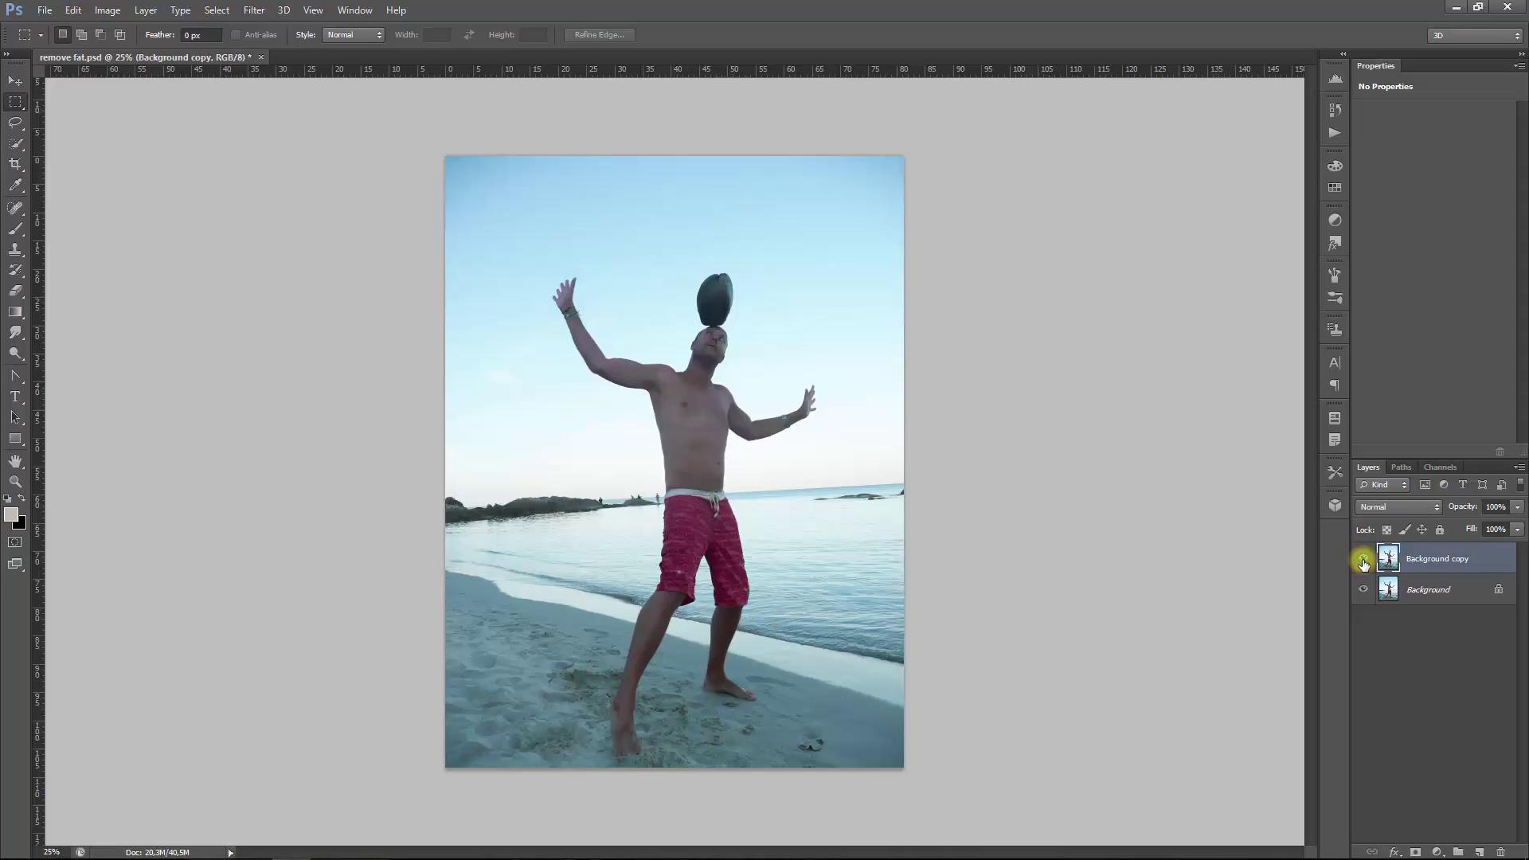
{"action": "left_click", "coordinate": [1363, 561]}
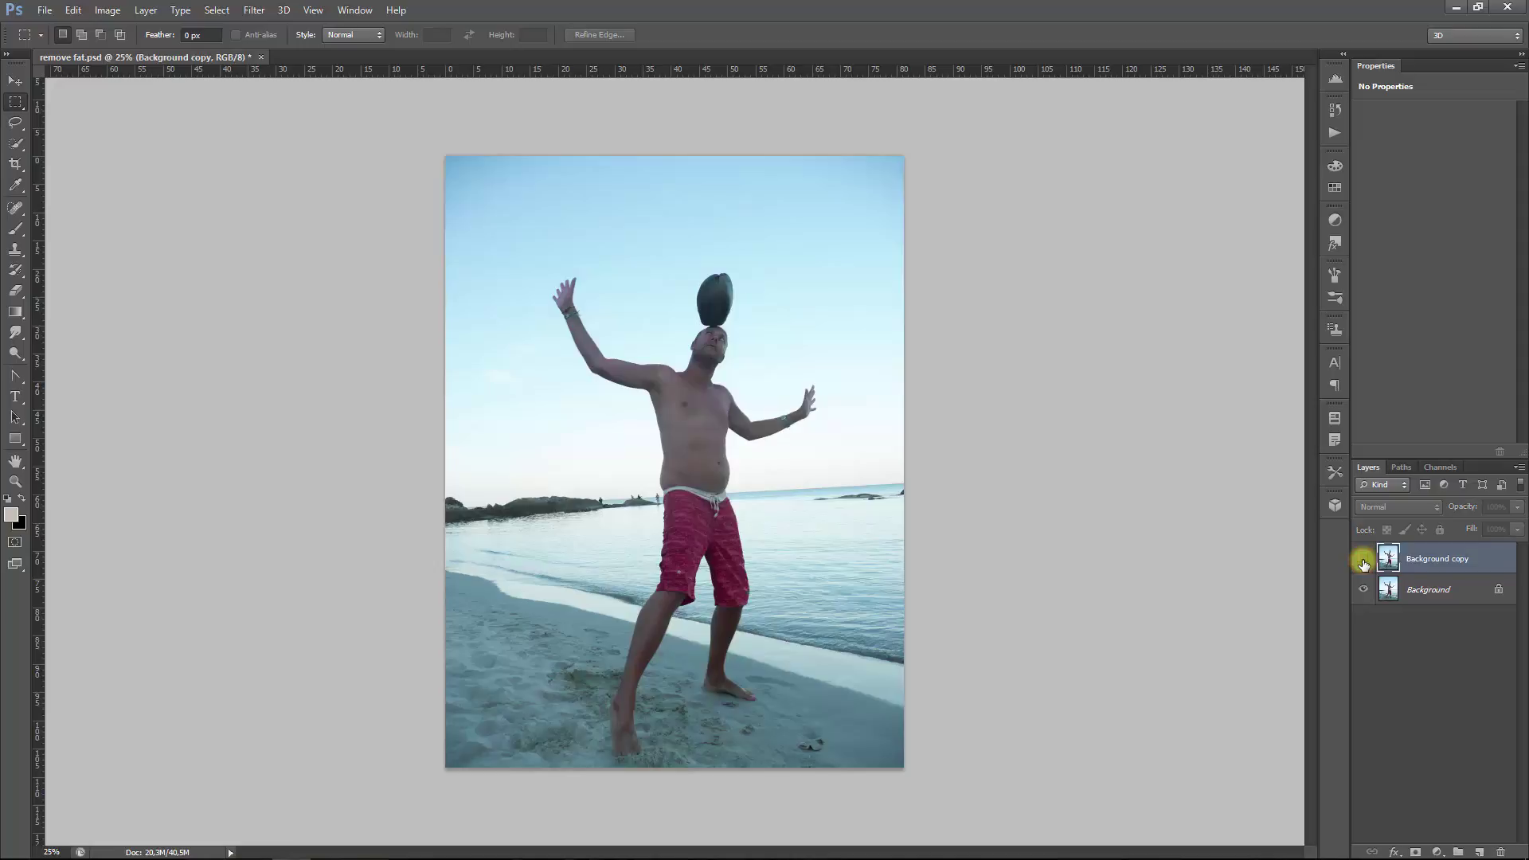